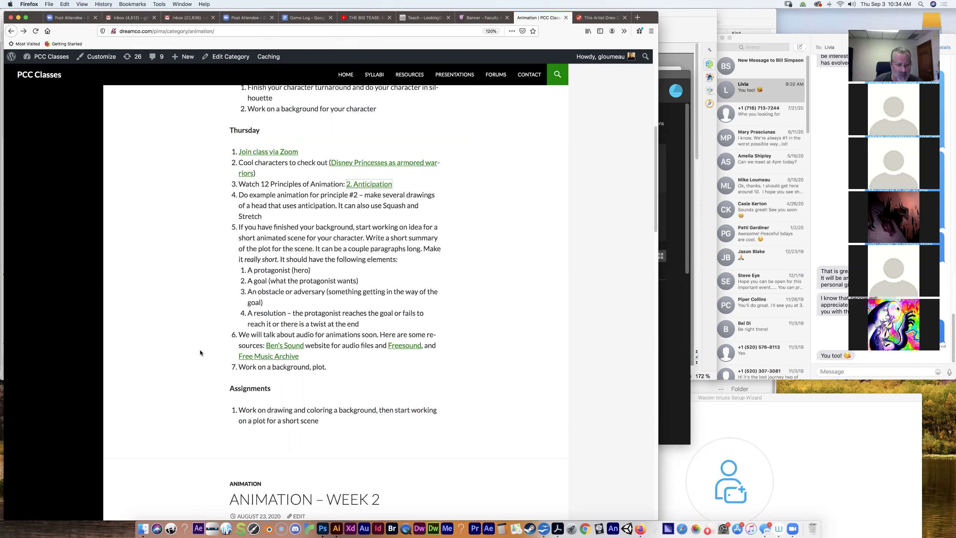
Switch to Photoshop, create a landscape Letter print document at 300 ppi, and enlarge its window.
click(323, 528)
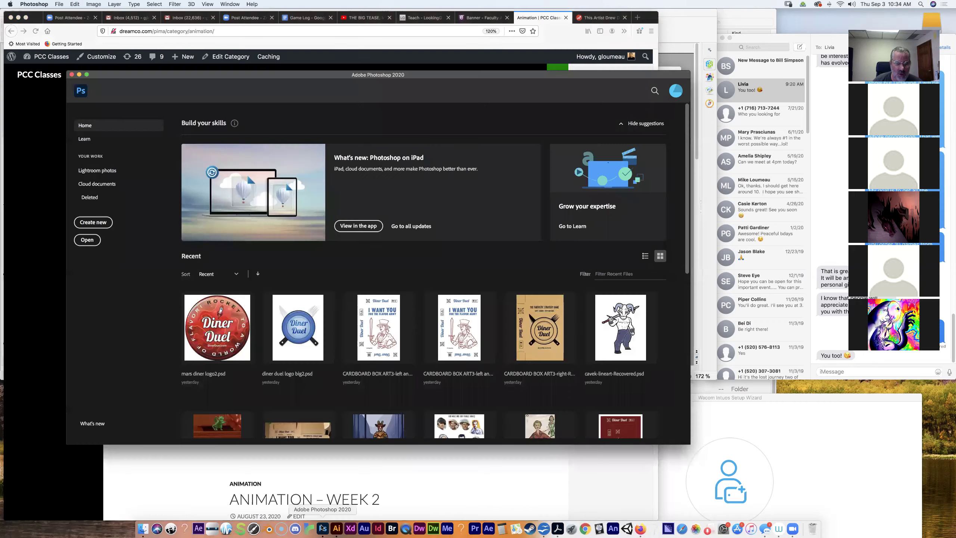
drag(115, 76, 94, 66)
click(59, 4)
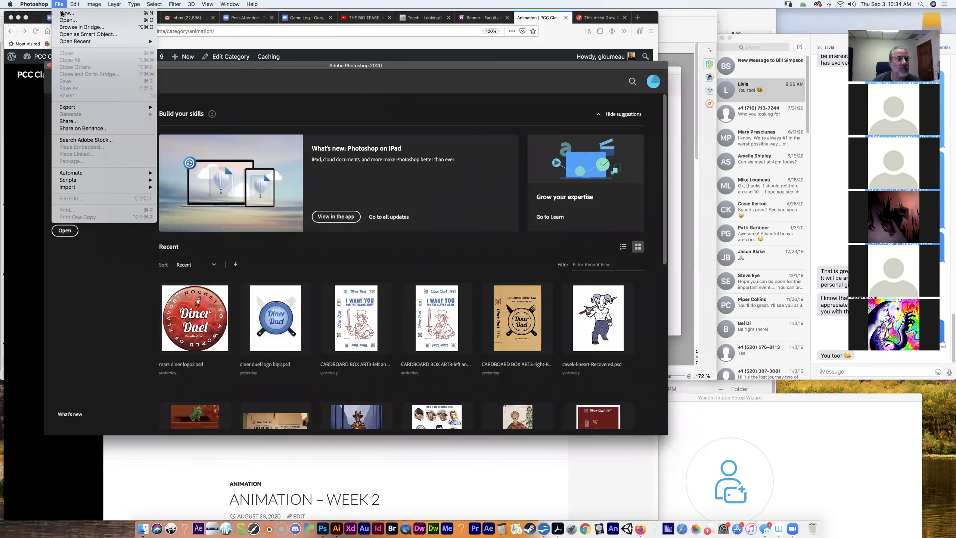
key(Escape)
key(super+n)
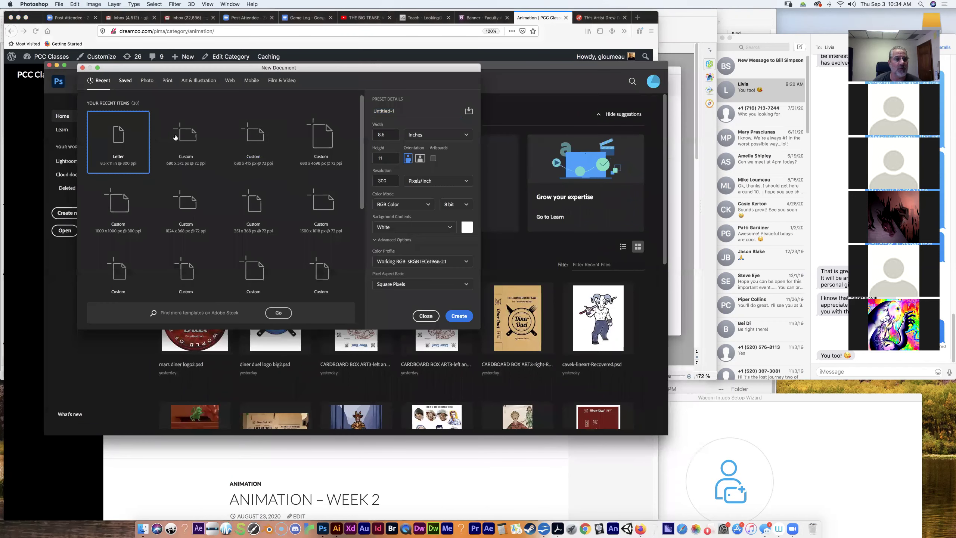
click(168, 81)
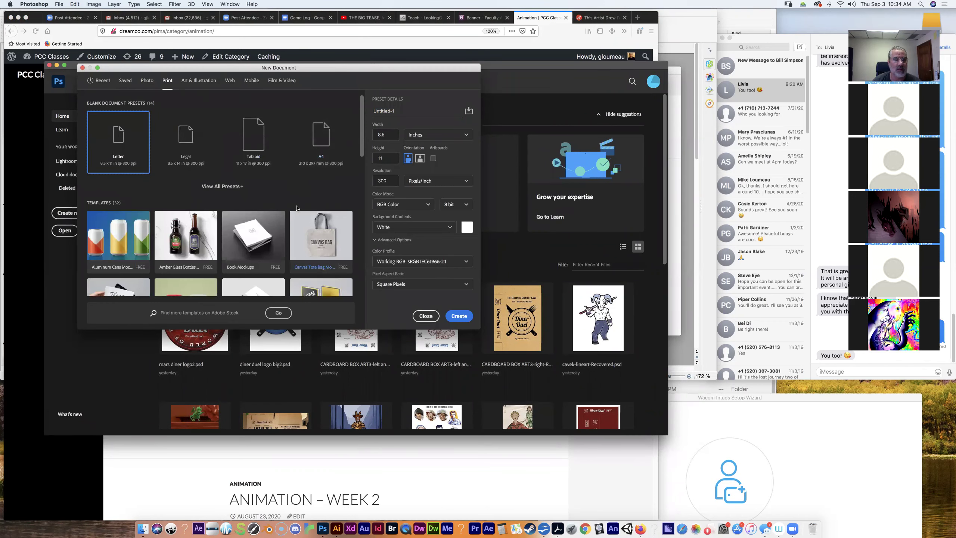
click(420, 158)
click(456, 316)
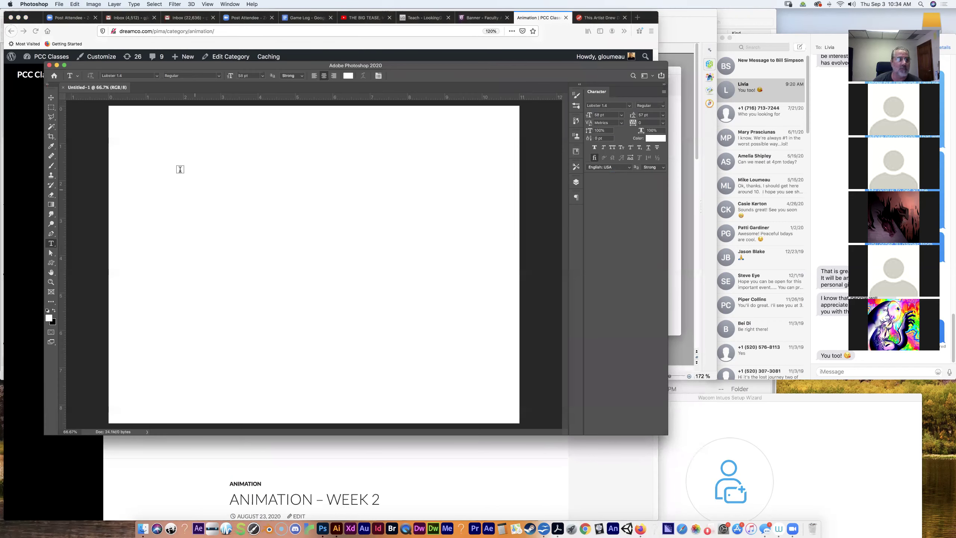
drag(119, 65, 86, 35)
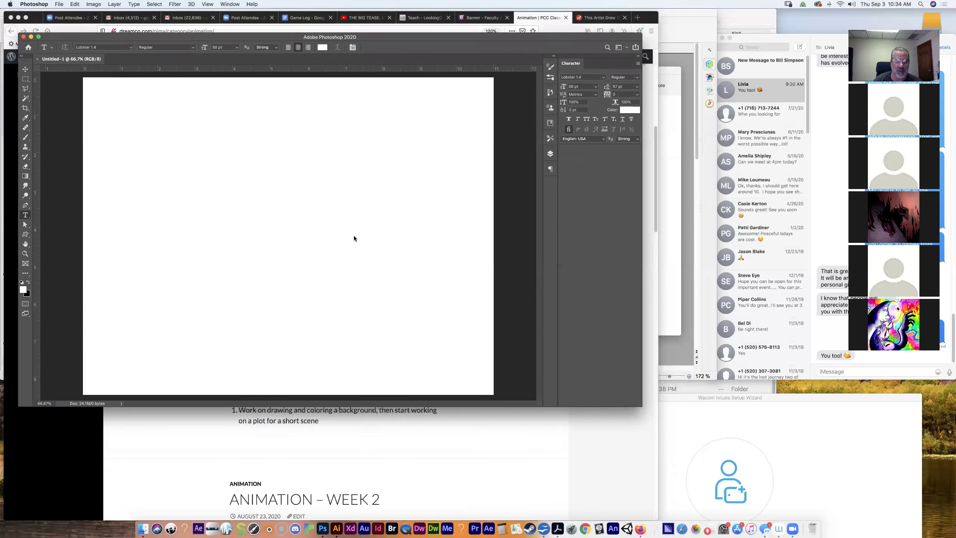
drag(639, 405, 657, 482)
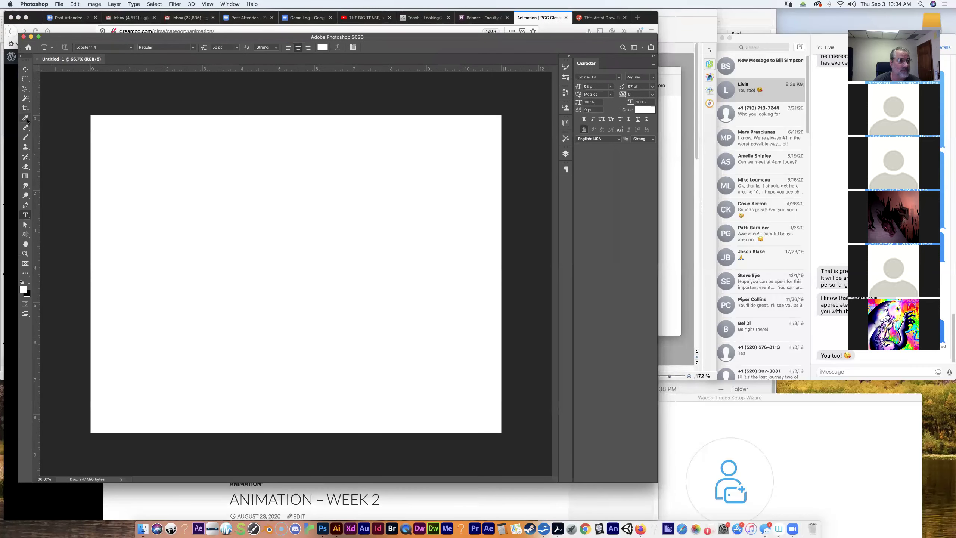
Activate the Brush tool with black as the foreground colour, and undo a test stroke on the canvas.
click(26, 136)
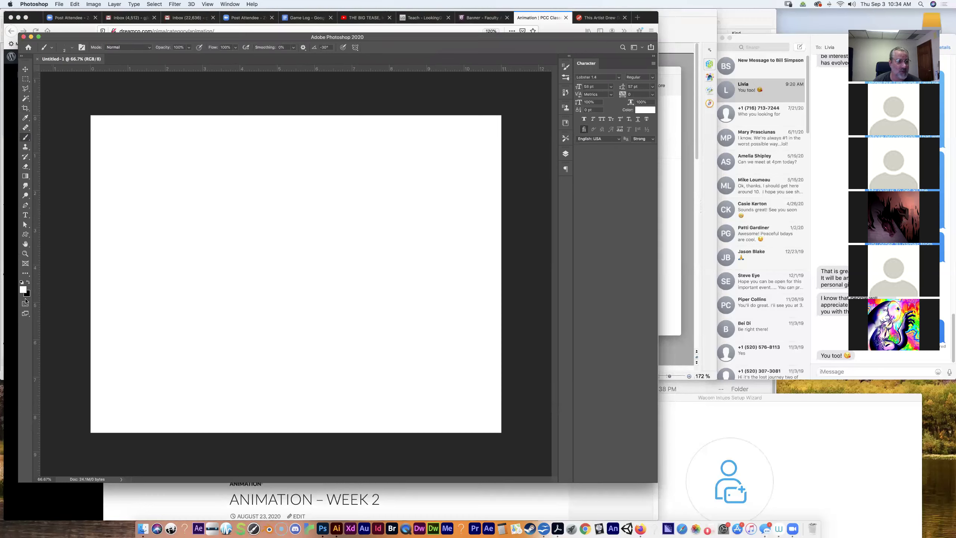
click(29, 281)
mouse_move(117, 201)
mouse_down()
mouse_move(141, 186)
mouse_move(177, 217)
mouse_up()
key(ctrl+z)
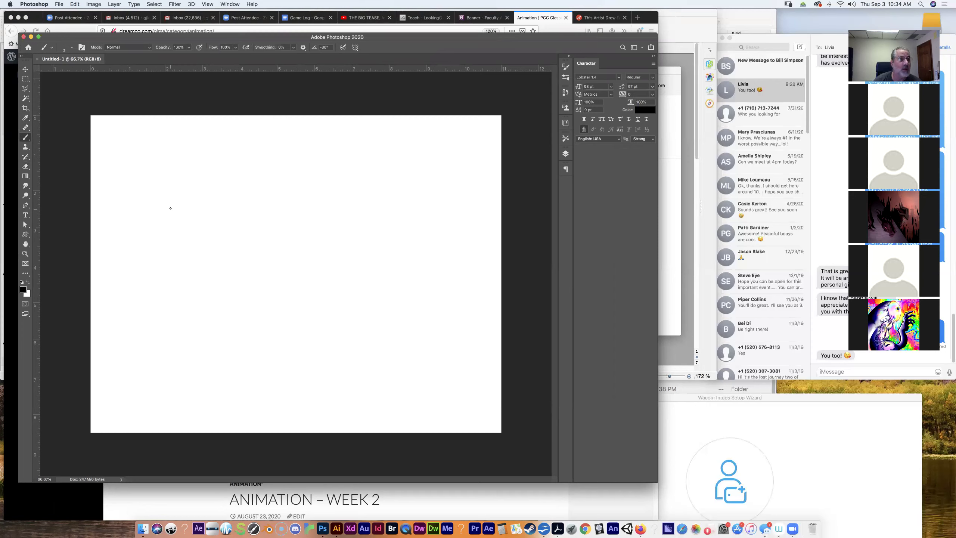
Try a slightly larger brush size with a freehand stroke on the canvas, and undo the stroke.
click(72, 47)
drag(62, 71, 63, 72)
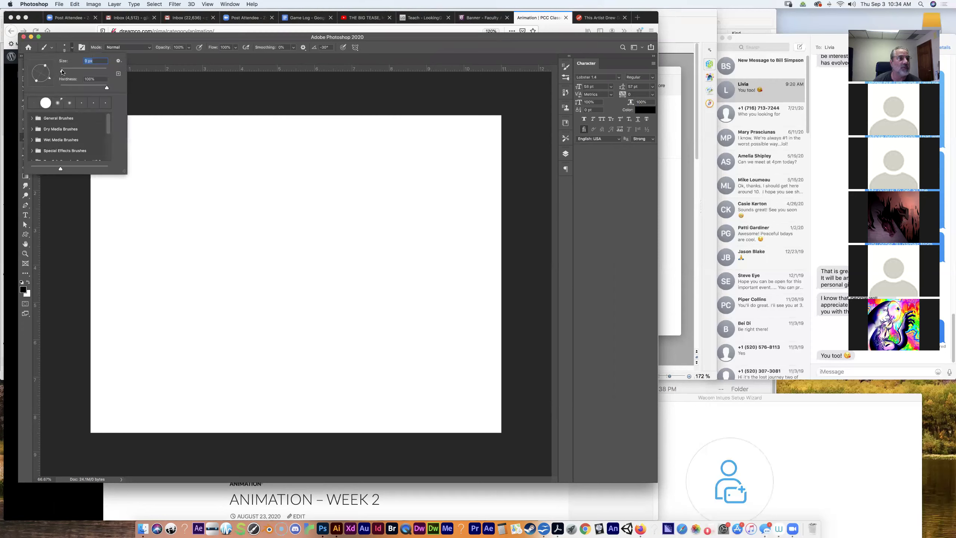
mouse_move(191, 219)
mouse_down()
mouse_move(222, 203)
mouse_move(232, 236)
mouse_up()
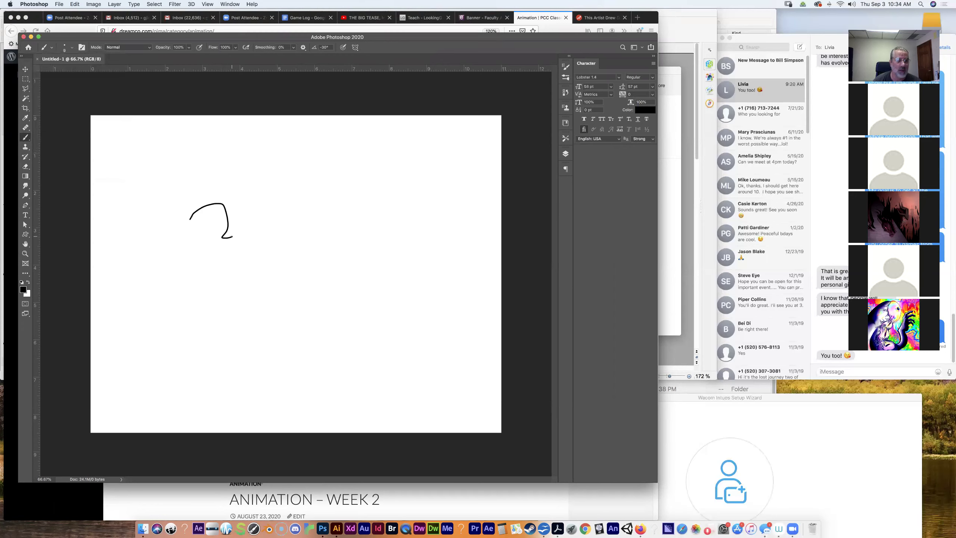
key(super+z)
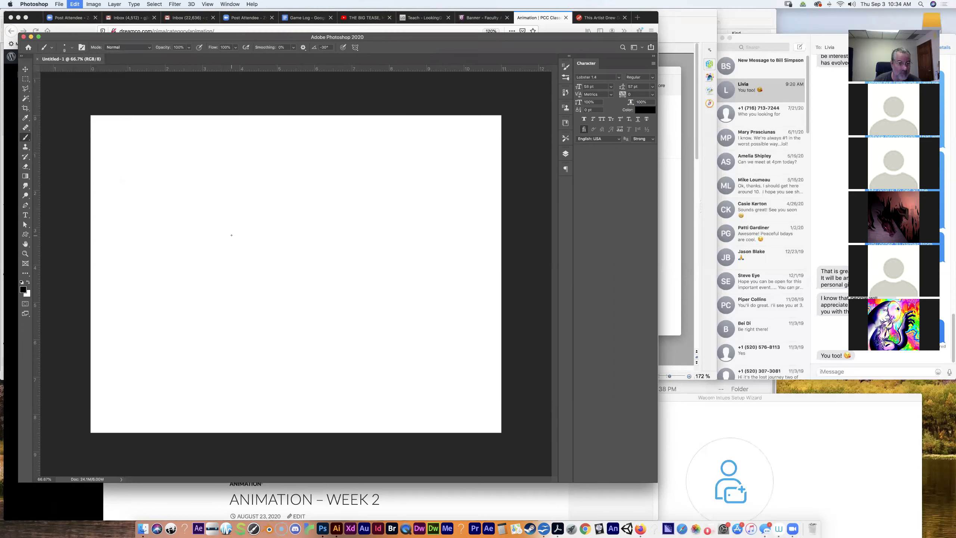
Try an 11 px brush by sketching a freehand oval in the canvas's upper-left area, and undo the strokes.
click(72, 47)
drag(63, 70, 64, 70)
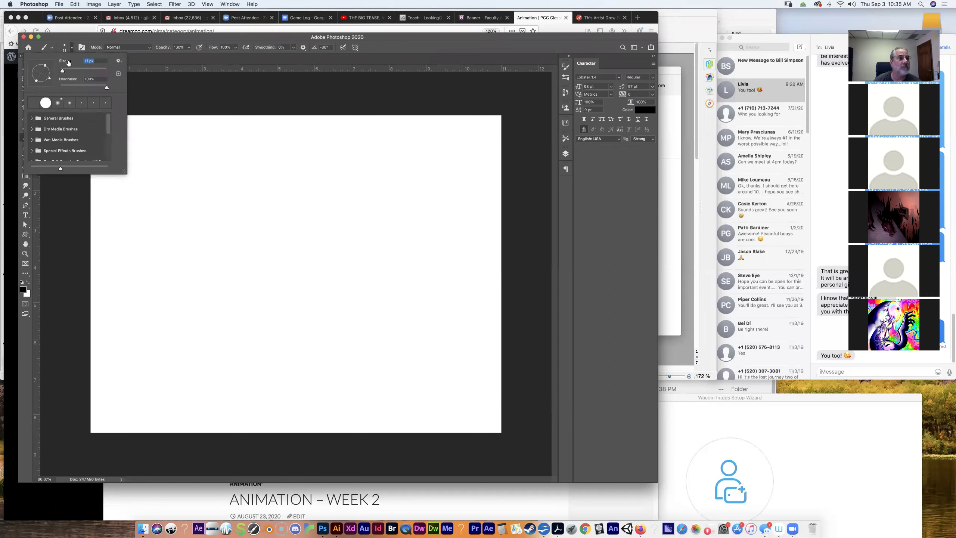
click(72, 48)
drag(128, 158, 152, 194)
key(super+z)
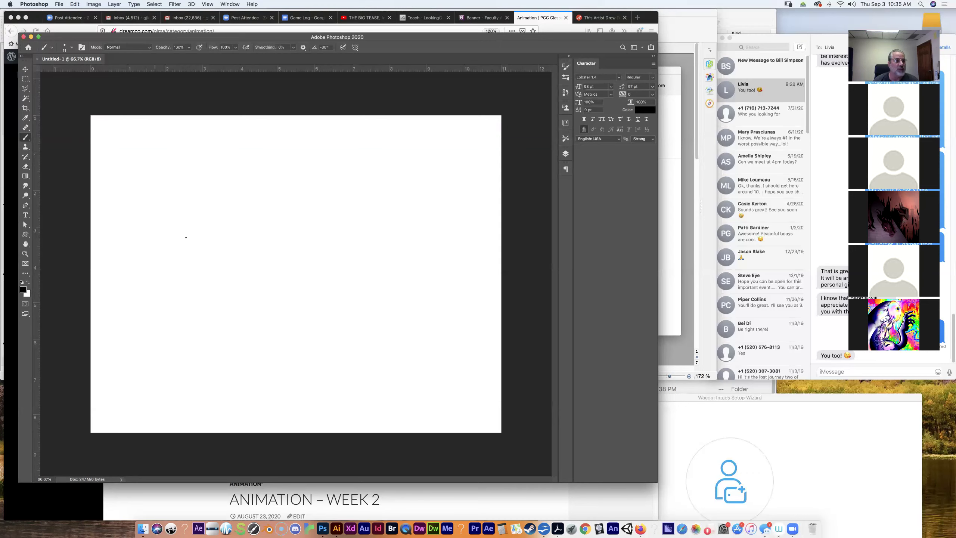
mouse_move(127, 170)
mouse_down()
mouse_move(133, 202)
mouse_move(151, 221)
mouse_move(181, 208)
mouse_move(161, 158)
mouse_move(144, 157)
mouse_move(128, 183)
mouse_up()
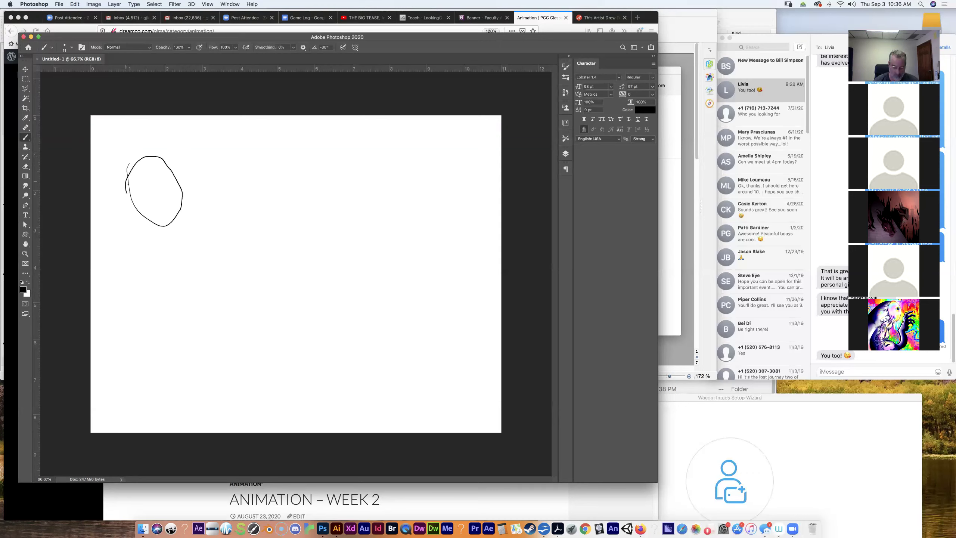
key(super+z)
Set the brush size to 17 px after a short test stroke on the canvas.
drag(397, 284, 384, 281)
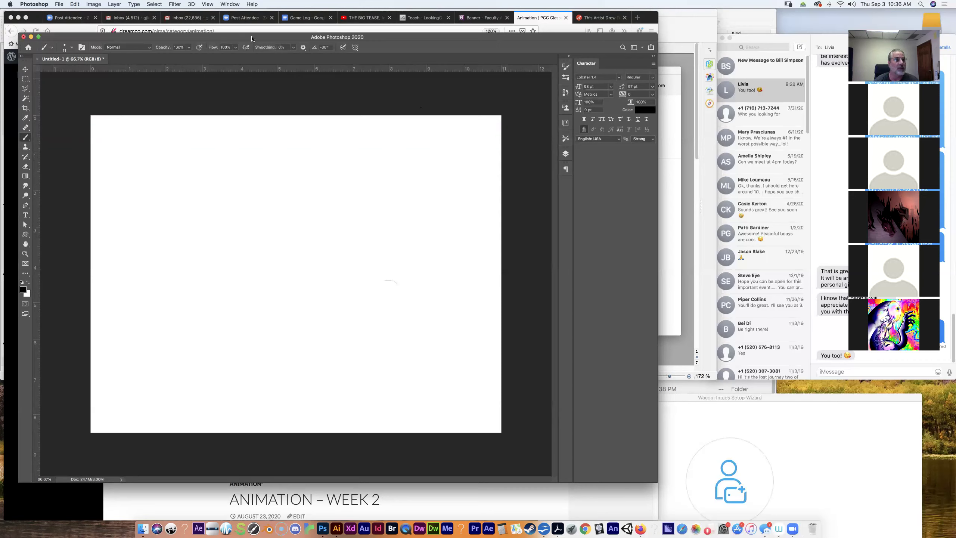
click(72, 47)
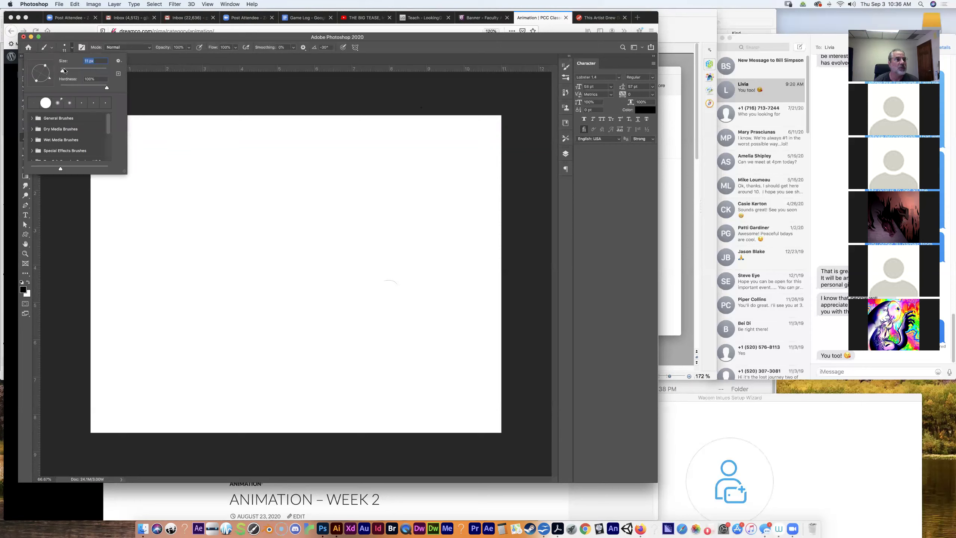
drag(62, 71, 65, 71)
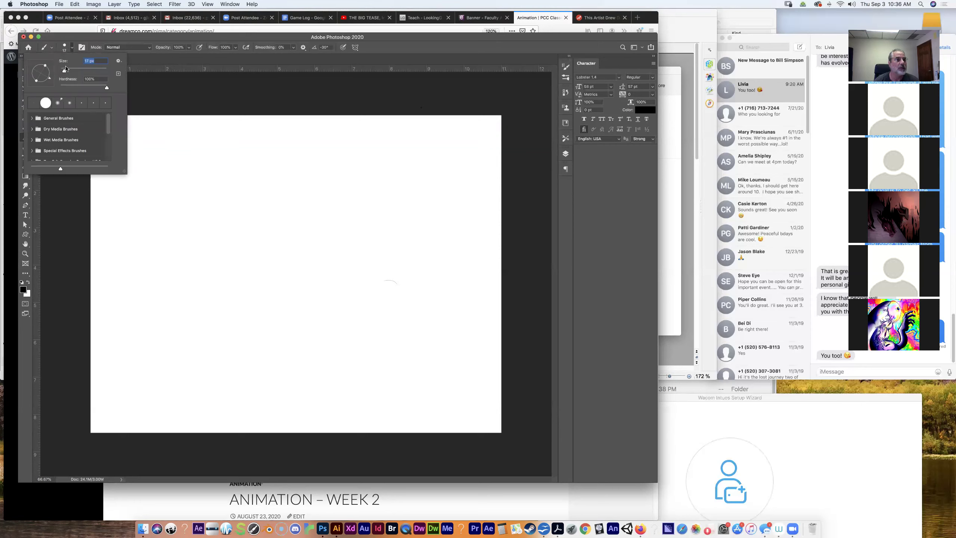
click(73, 48)
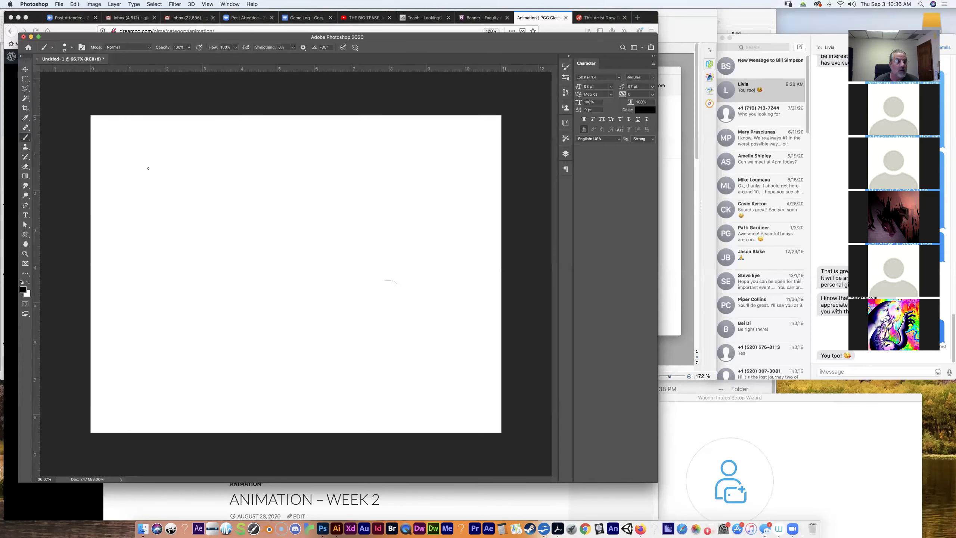
Draw an oval head in the canvas's upper-left area with a vertical centre line and a curved horizontal guide across it.
mouse_move(145, 165)
mouse_down()
mouse_move(148, 229)
mouse_move(182, 223)
mouse_move(188, 199)
mouse_move(173, 159)
mouse_move(153, 166)
mouse_move(141, 208)
mouse_up()
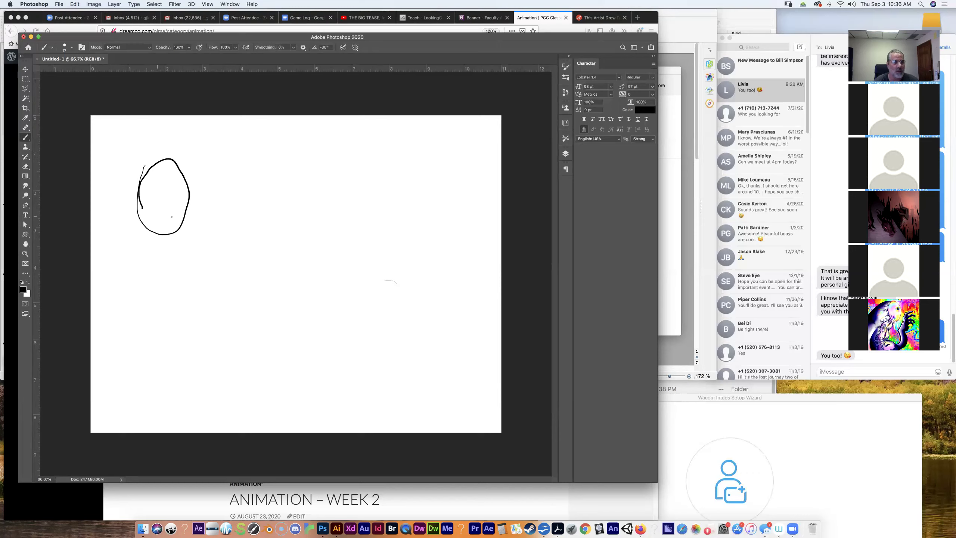
drag(157, 216, 150, 191)
key(super+z)
drag(156, 175, 160, 159)
mouse_move(133, 205)
mouse_down()
mouse_move(155, 192)
mouse_move(197, 200)
mouse_up()
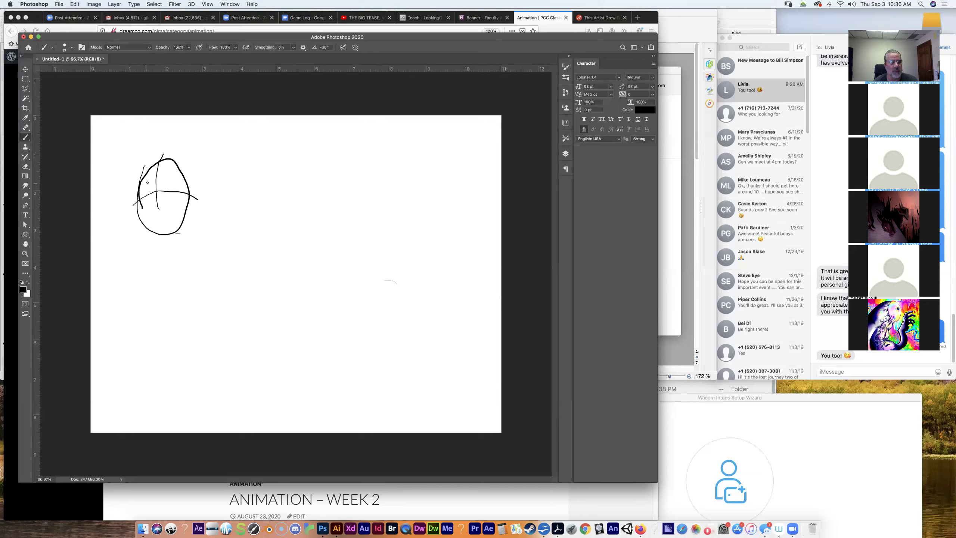
Draw two oval eyes and a nose along the head's guide lines, and undo the stray stroke beside the head.
drag(154, 186, 146, 181)
drag(160, 194, 166, 198)
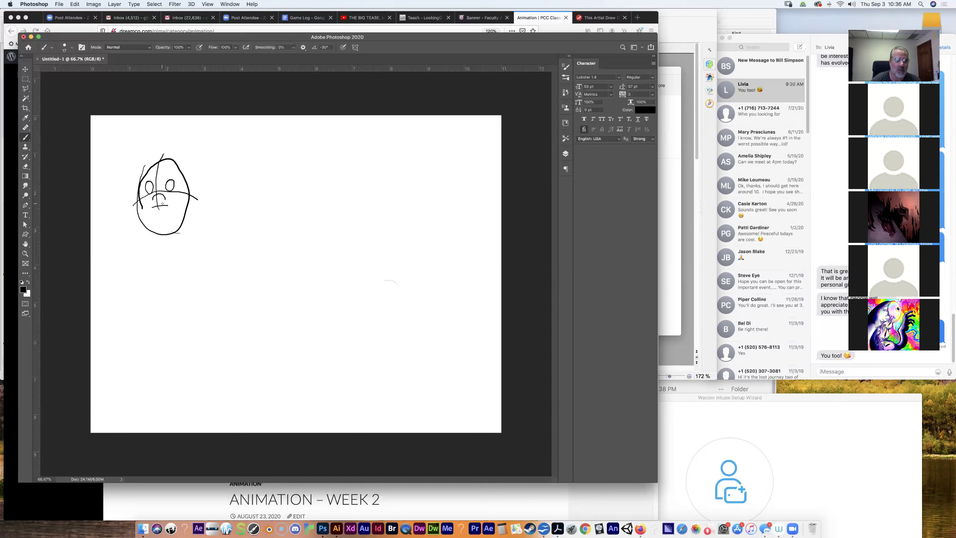
drag(336, 198, 331, 213)
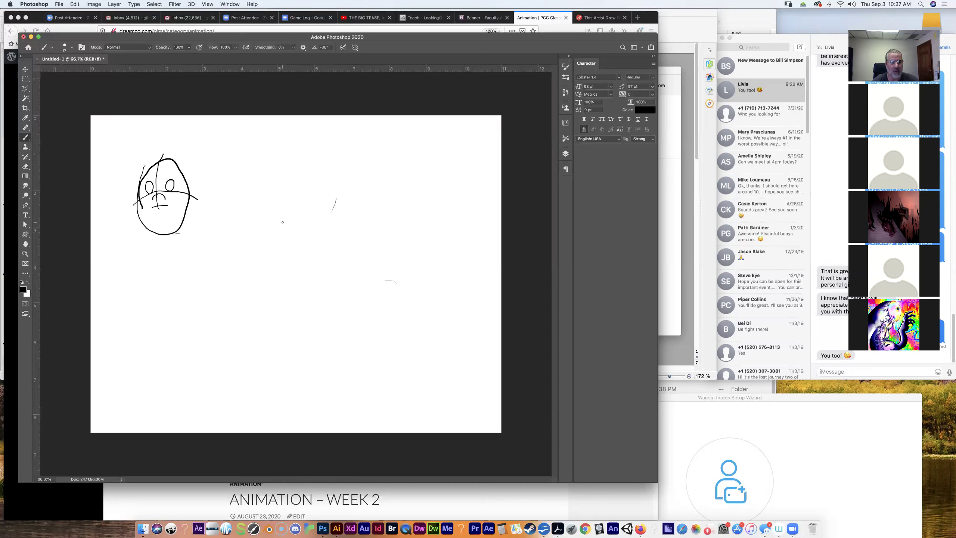
key(super+z)
Add the mouth, pupils, brows, a narrower face contour, both ears and a hair outline to the head.
mouse_move(160, 221)
mouse_down()
mouse_move(173, 216)
mouse_move(184, 182)
mouse_up()
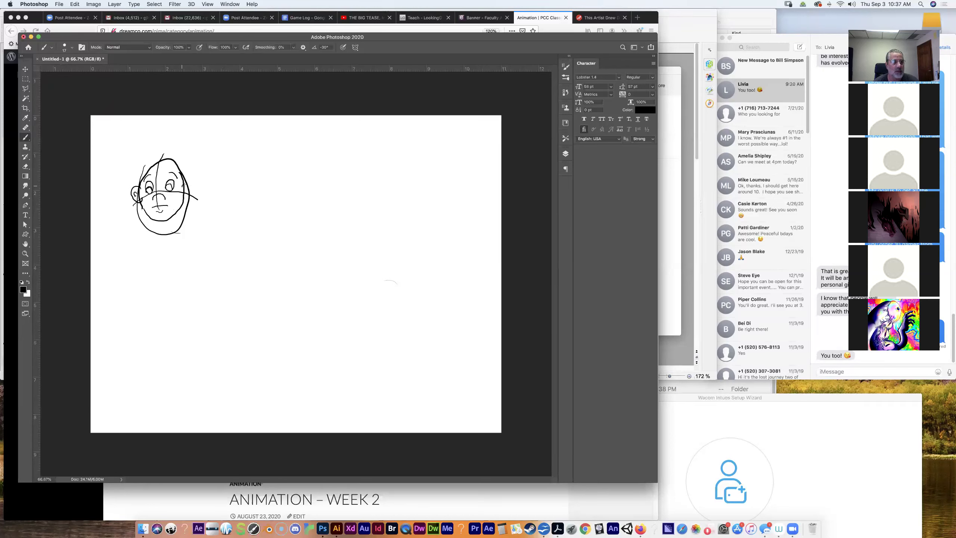
drag(189, 188, 191, 201)
mouse_move(134, 170)
mouse_down()
mouse_move(155, 148)
mouse_move(173, 150)
mouse_move(187, 179)
mouse_up()
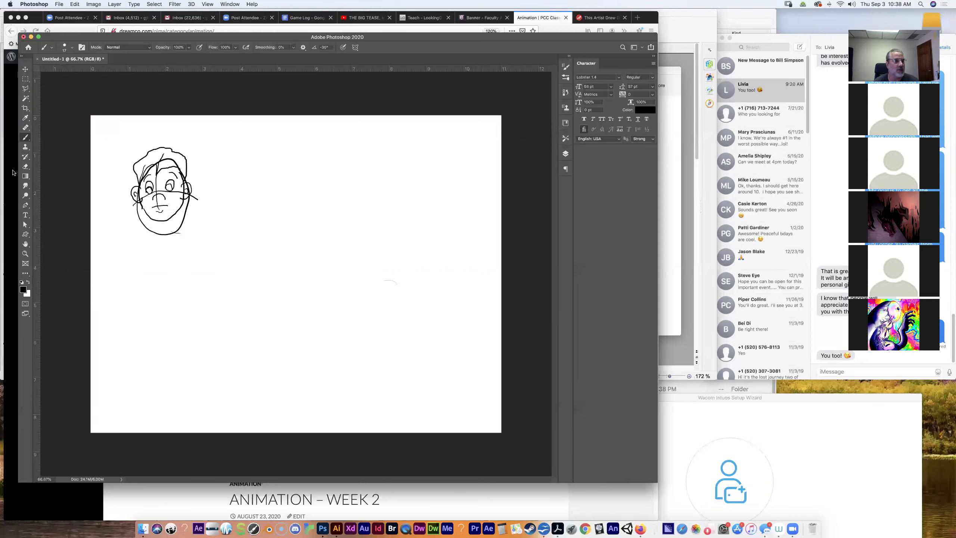
Erase the outer oval and the guide lines around and across the face with an enlarged eraser.
click(25, 167)
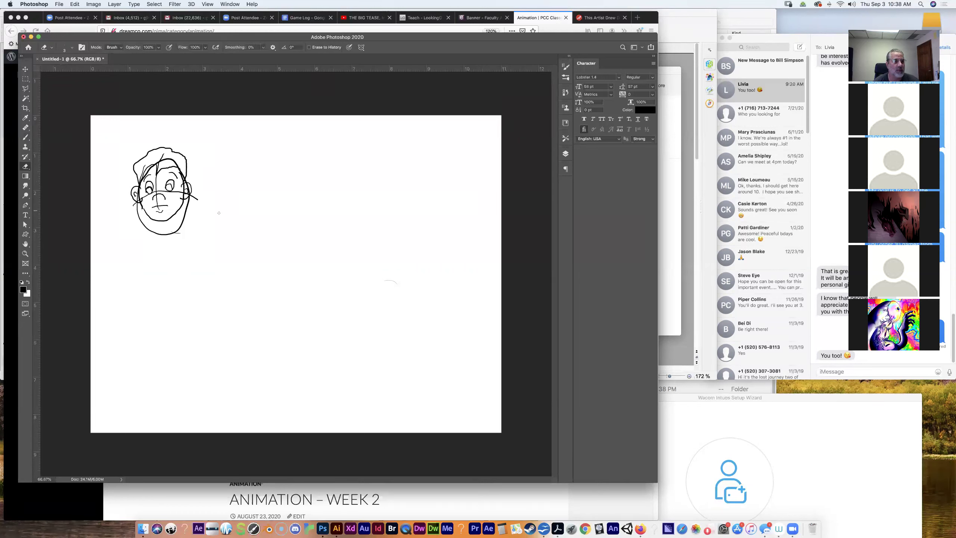
click(72, 48)
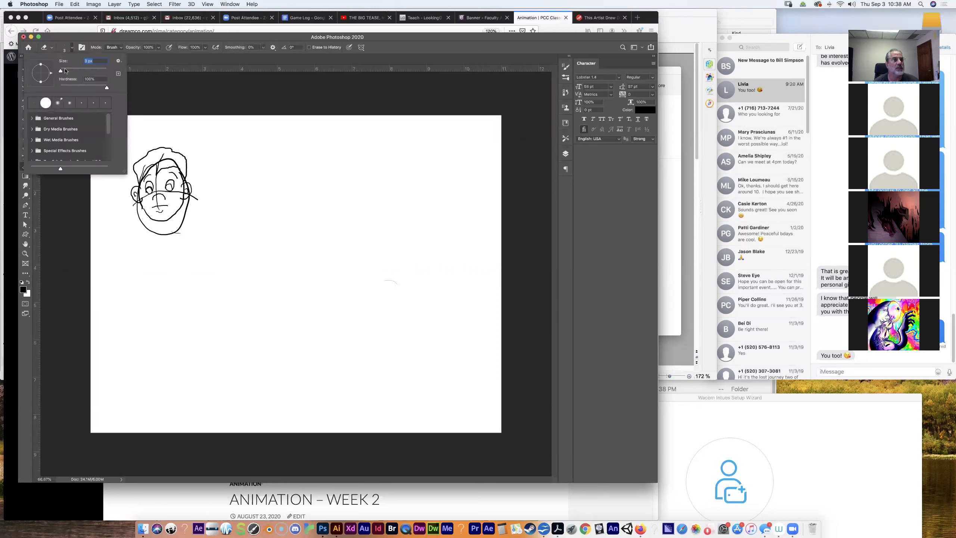
drag(60, 71, 64, 71)
click(188, 226)
drag(185, 220, 188, 209)
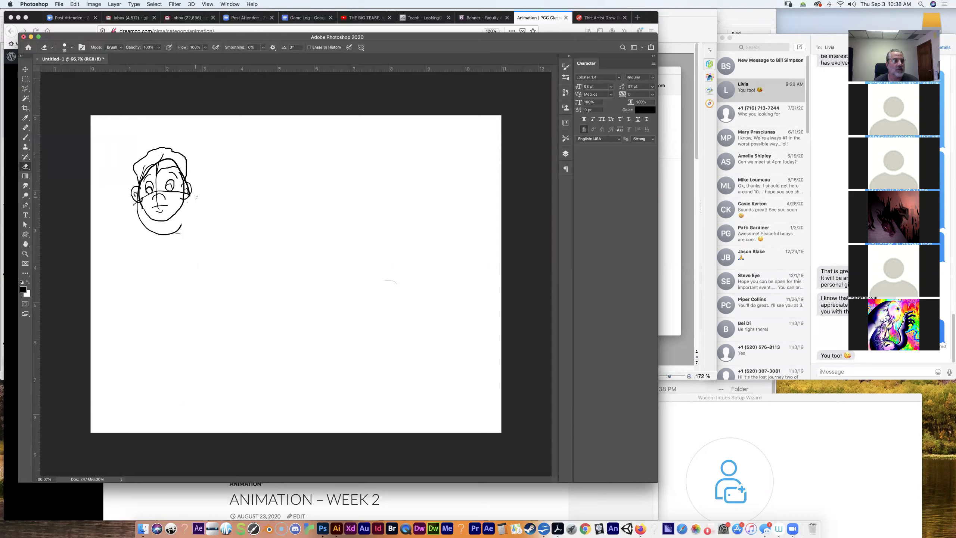
drag(148, 227, 170, 234)
drag(155, 186, 156, 195)
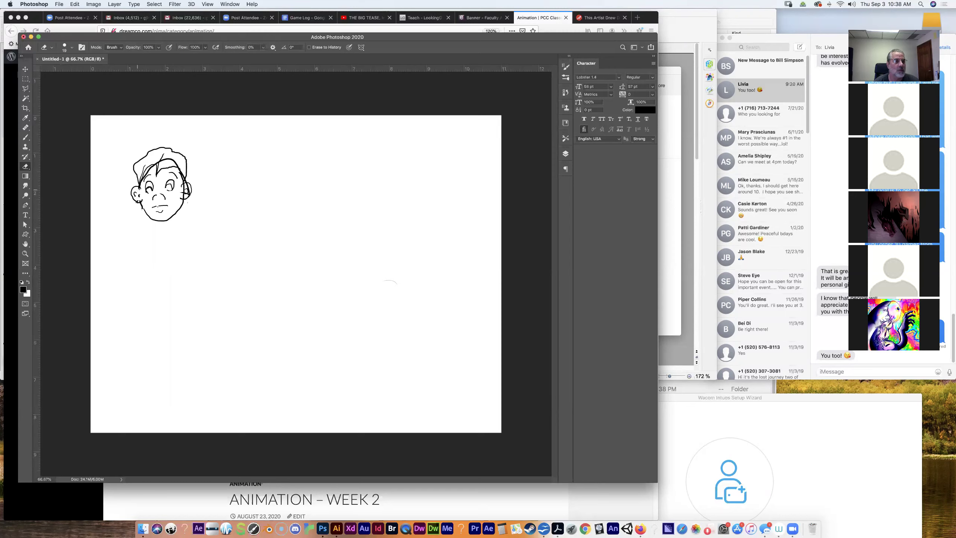
Erase the overlapping lines within the hair and beside the ear, and redraw the hairline and fringe with the brush.
mouse_move(144, 162)
mouse_down()
mouse_move(140, 182)
mouse_move(159, 164)
mouse_move(157, 174)
mouse_up()
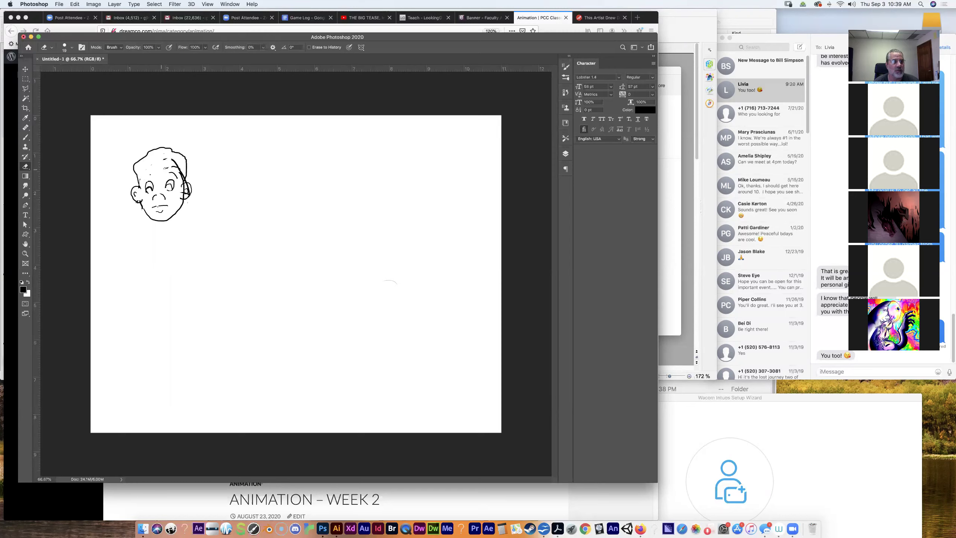
drag(176, 167, 179, 173)
click(25, 137)
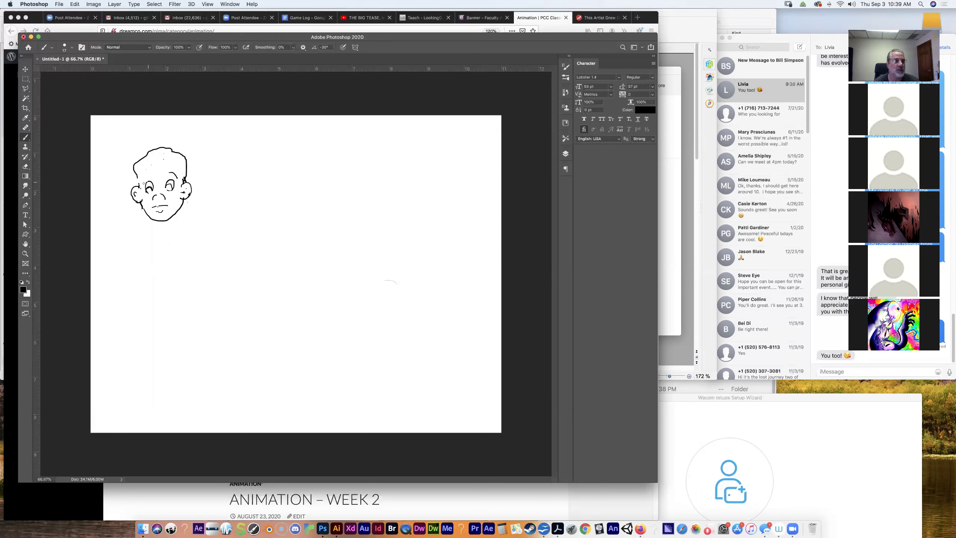
mouse_move(141, 184)
mouse_down()
mouse_move(141, 173)
mouse_move(161, 162)
mouse_move(183, 179)
mouse_up()
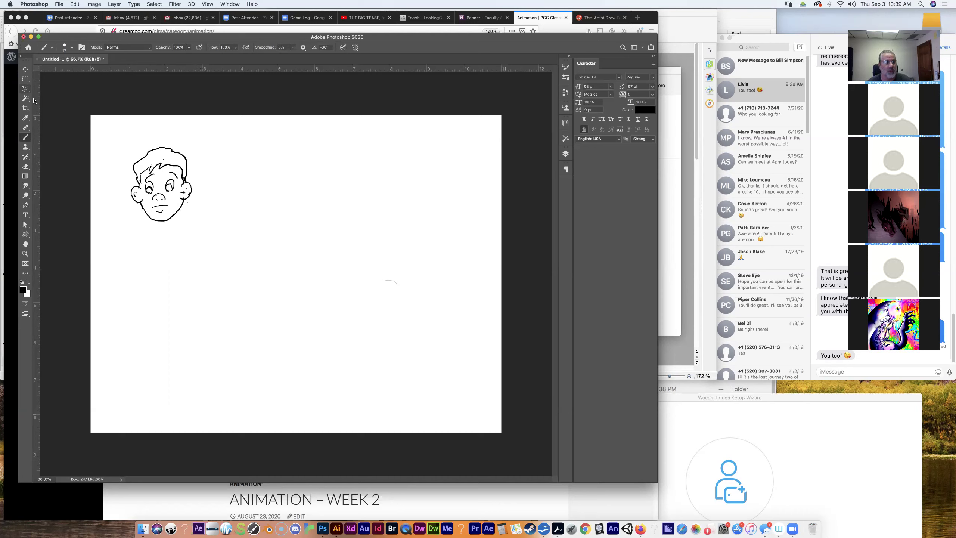
Activate the Rectangular Marquee tool and unlock the Background layer to make it a regular layer.
click(26, 79)
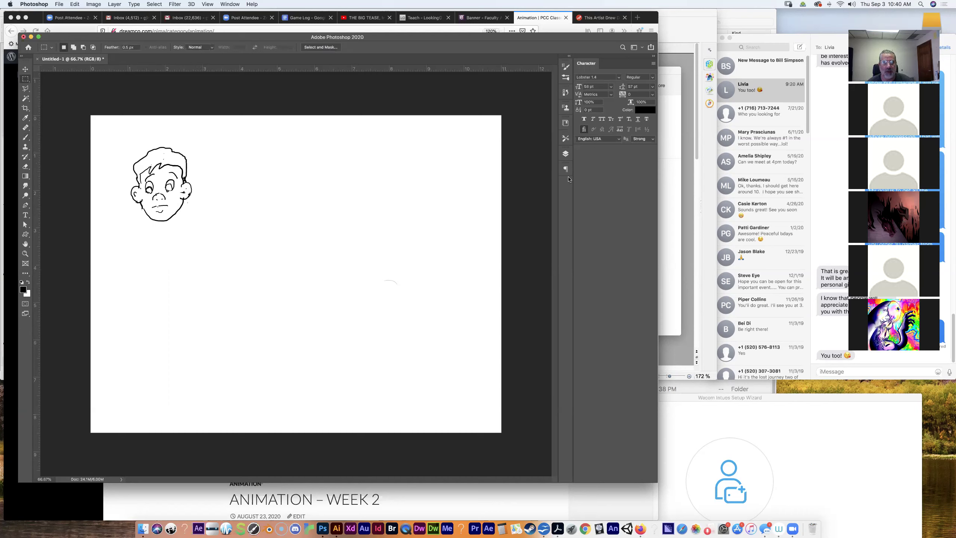
click(566, 155)
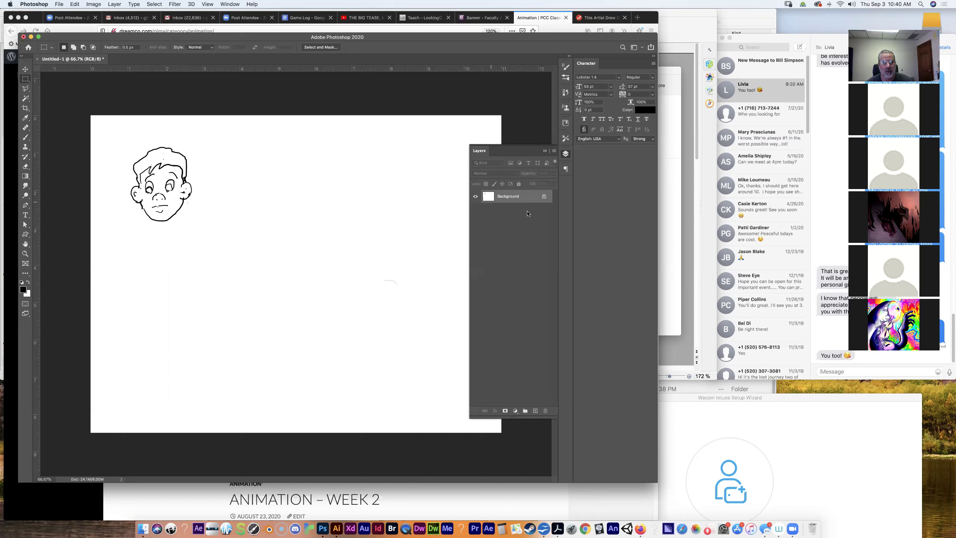
click(544, 197)
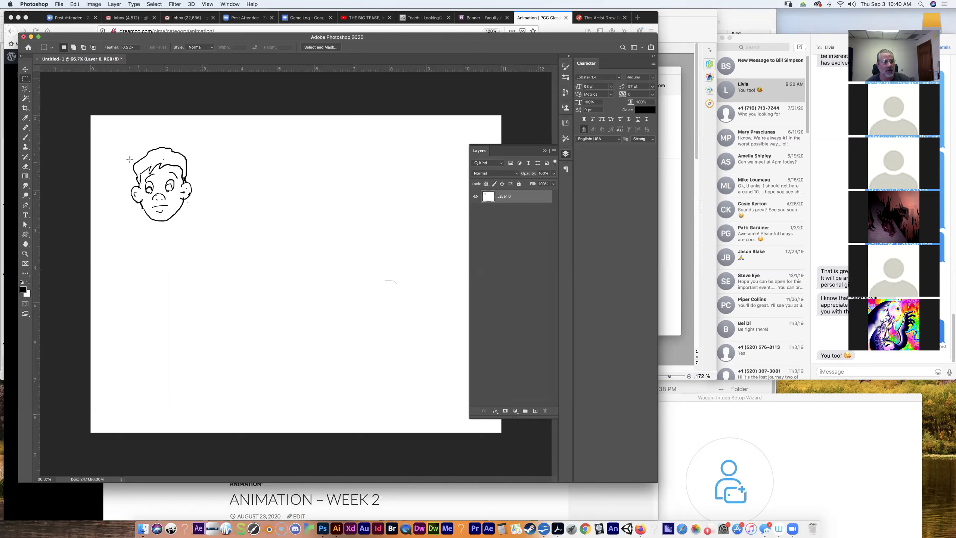
Copy the head, paste it as a second head on its own layer, and place it level with the original.
mouse_move(120, 143)
mouse_down()
mouse_move(174, 211)
mouse_move(204, 232)
mouse_up()
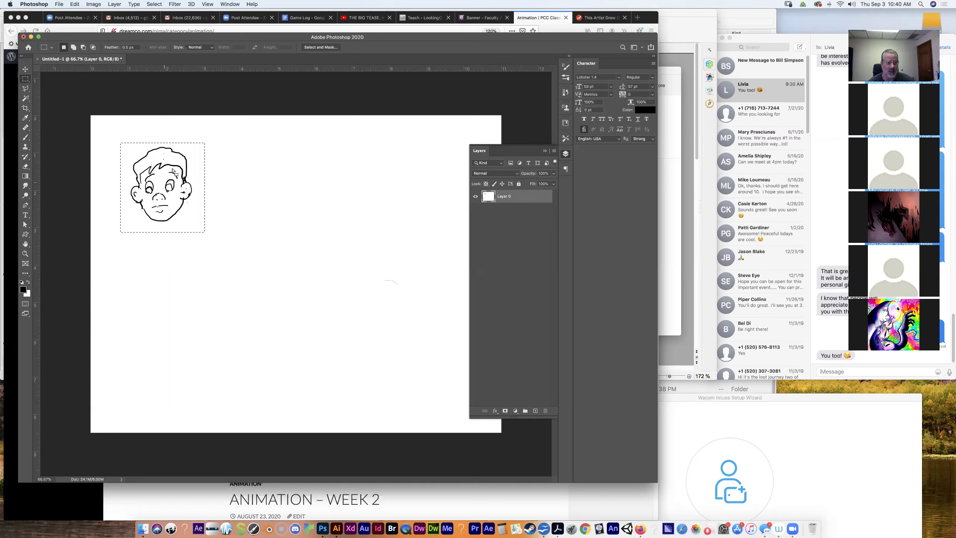
click(226, 177)
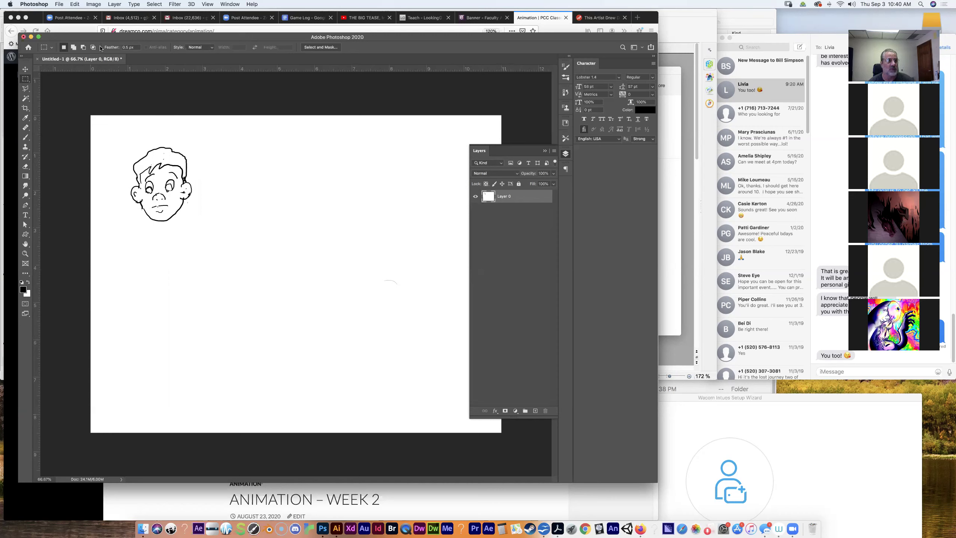
click(75, 4)
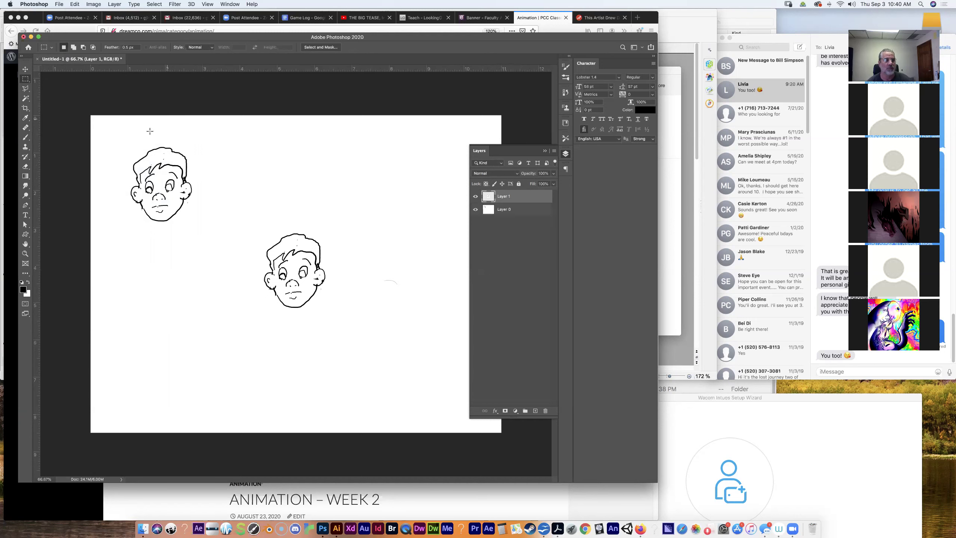
click(26, 69)
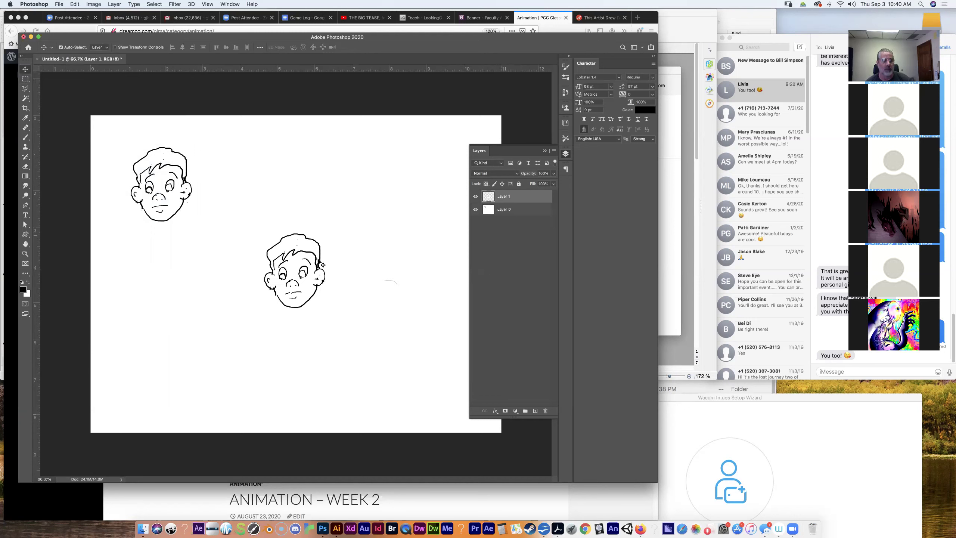
drag(292, 271, 301, 198)
click(439, 185)
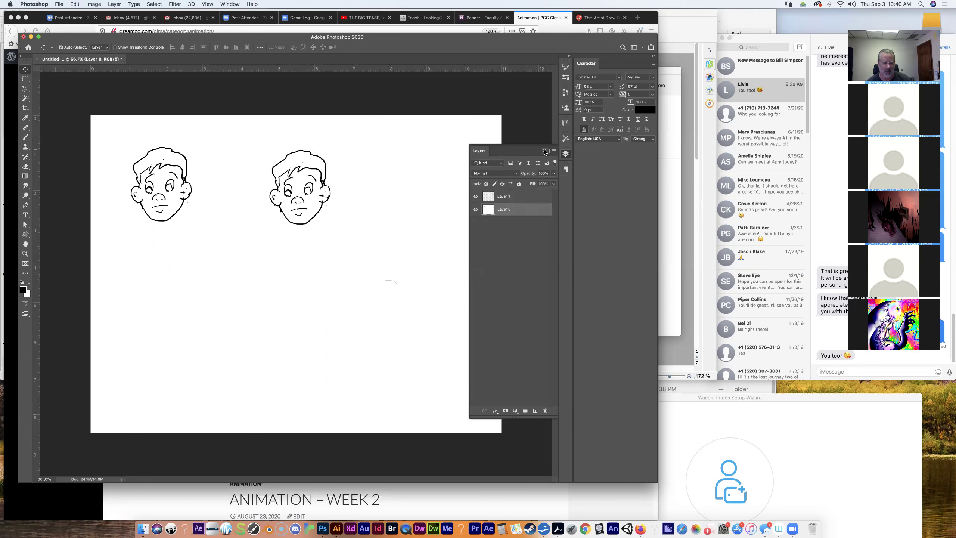
Paste a third head and place it at the right end of the row, clearing the layer list out of the way.
click(545, 151)
key(super+v)
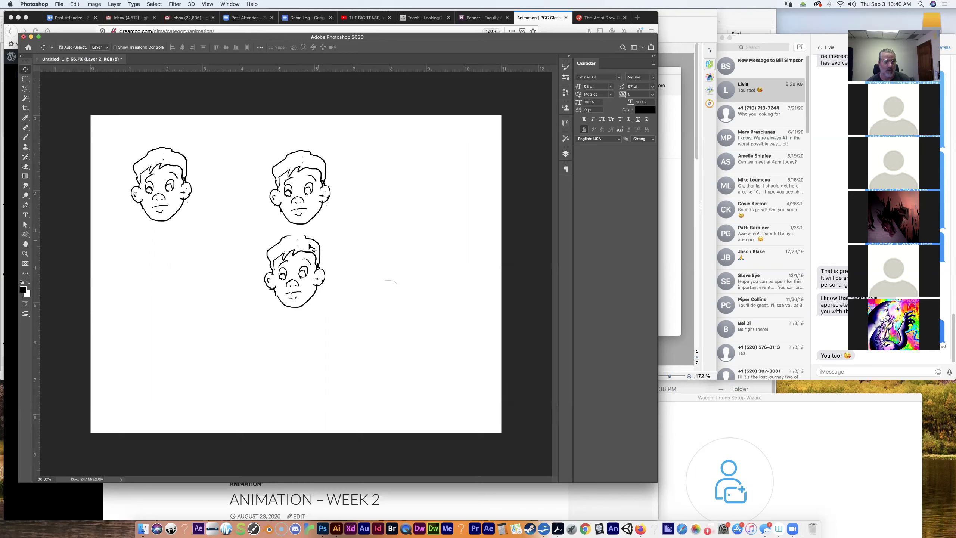
drag(315, 252, 459, 173)
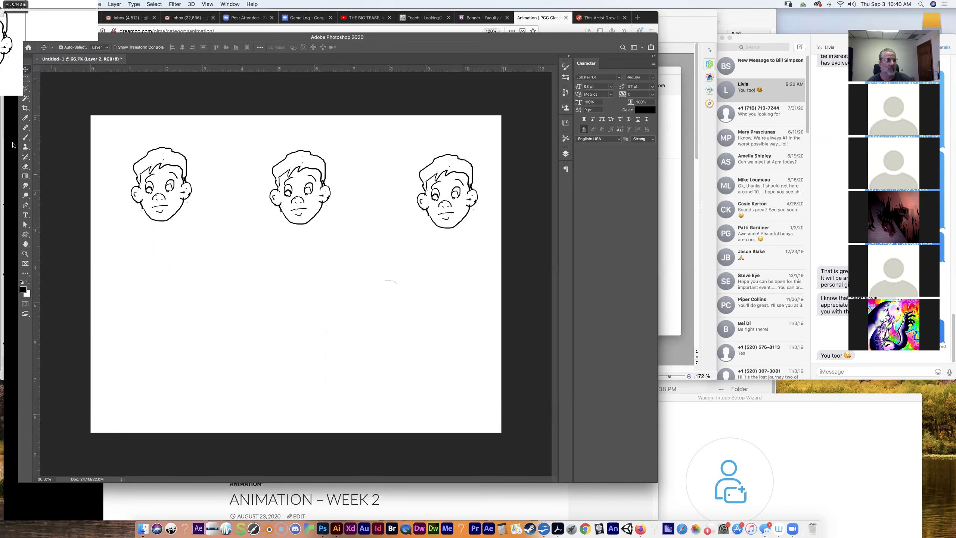
Add a text label reading 1 beneath the first head.
click(25, 216)
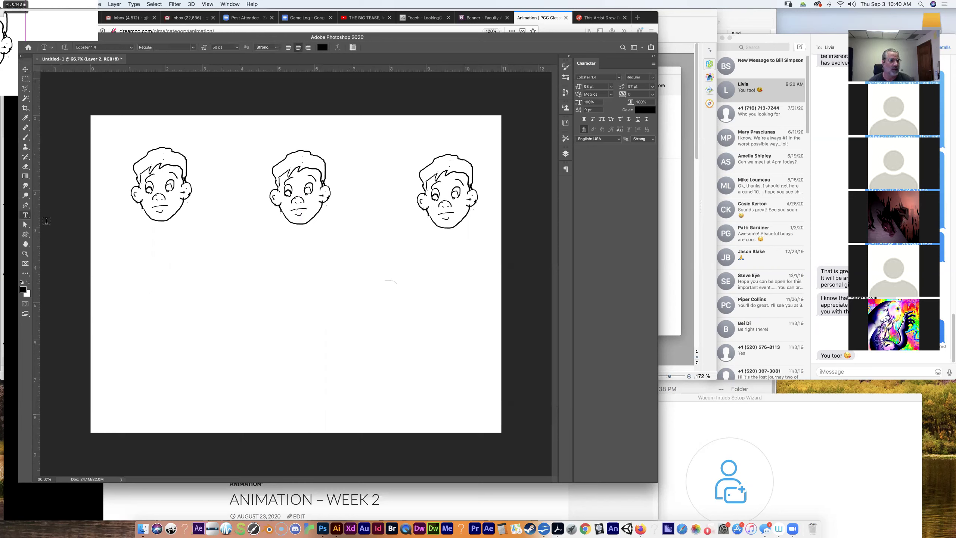
drag(137, 242, 166, 270)
text(Lo1)
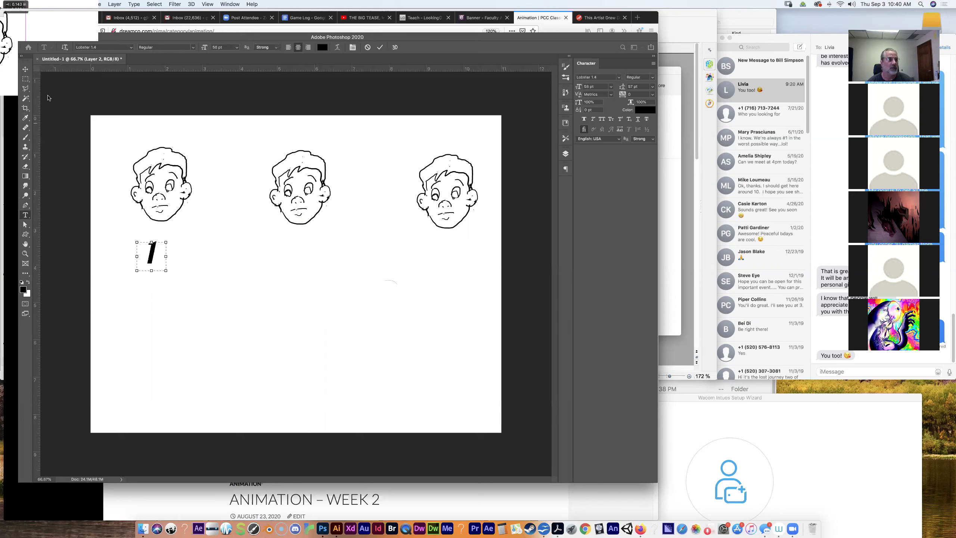
click(28, 71)
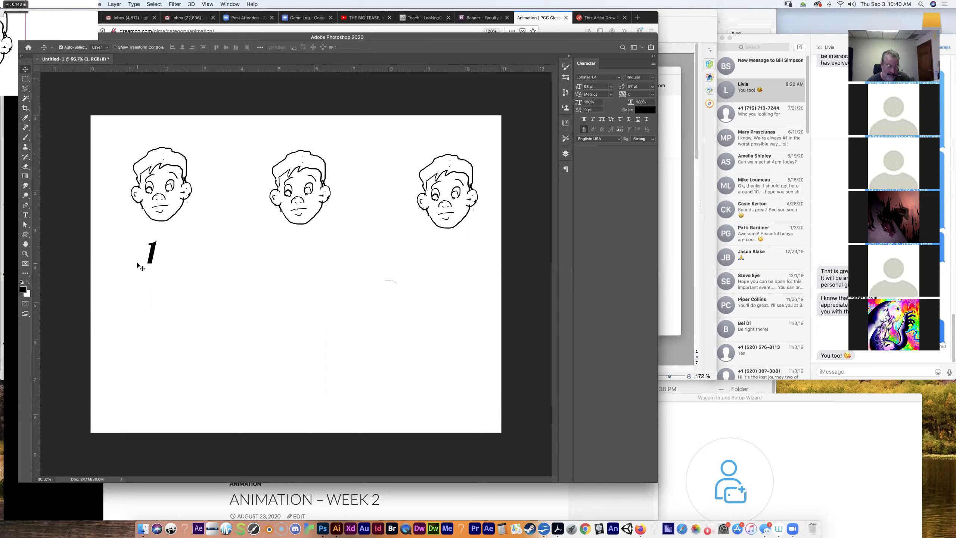
drag(160, 263, 218, 262)
key(super+z)
drag(157, 258, 228, 260)
key(super+z)
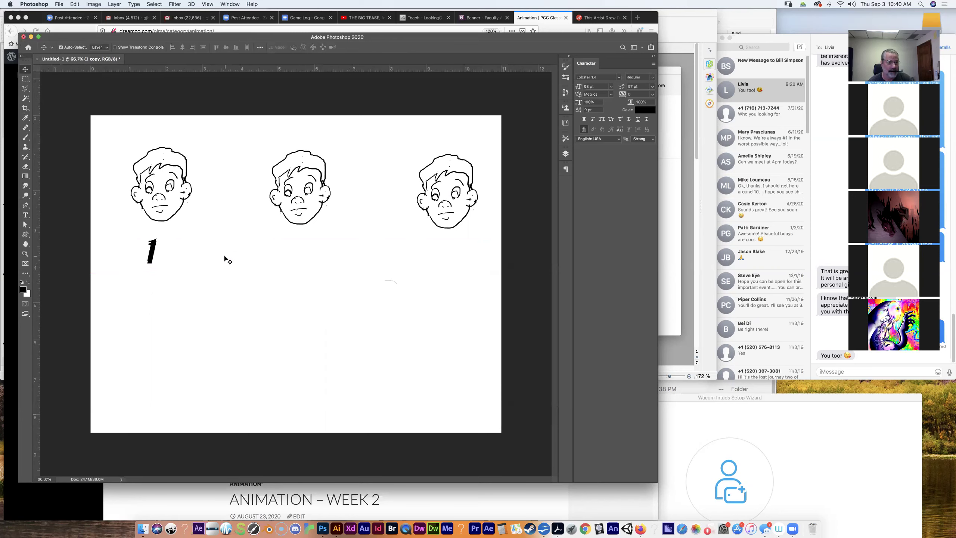
Duplicate the number 1 label four times and space the copies evenly in a row beneath the heads.
drag(157, 257, 463, 260)
drag(290, 258, 221, 256)
Change the second label in the row to 2 and the third label to 3.
click(25, 215)
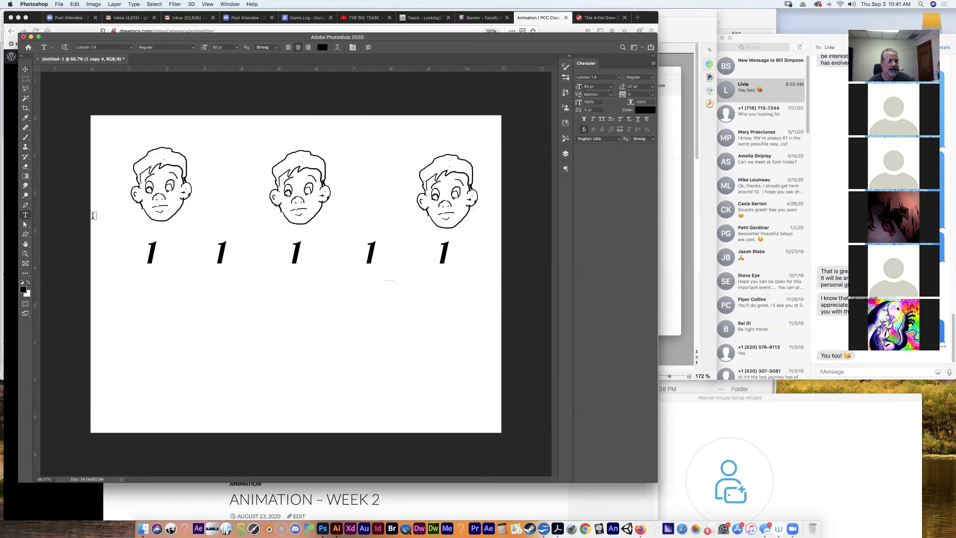
double_click(223, 256)
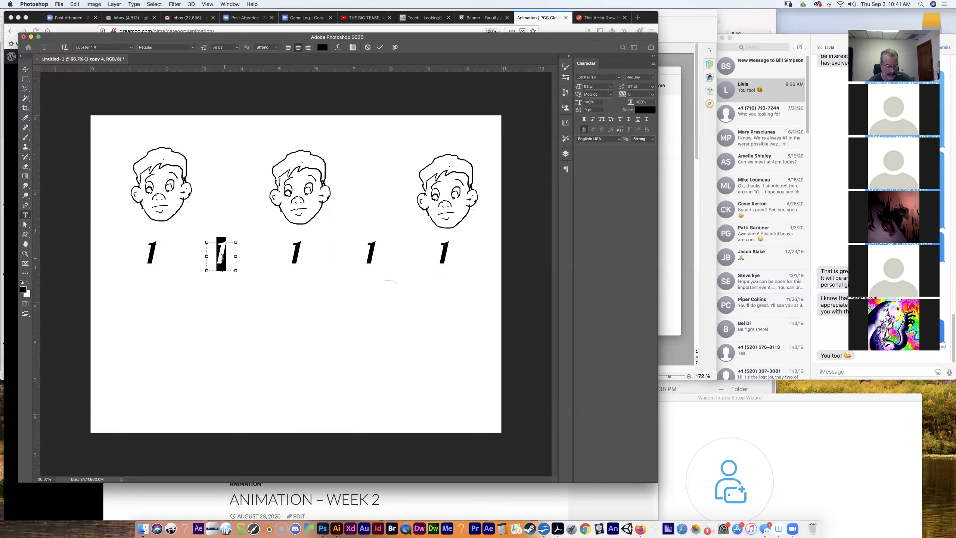
text(2)
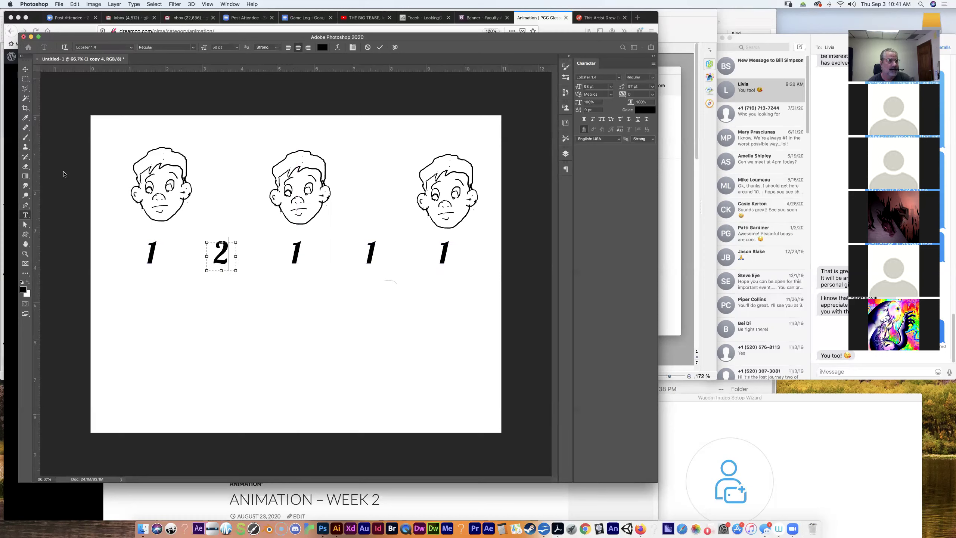
click(27, 70)
click(25, 214)
double_click(293, 253)
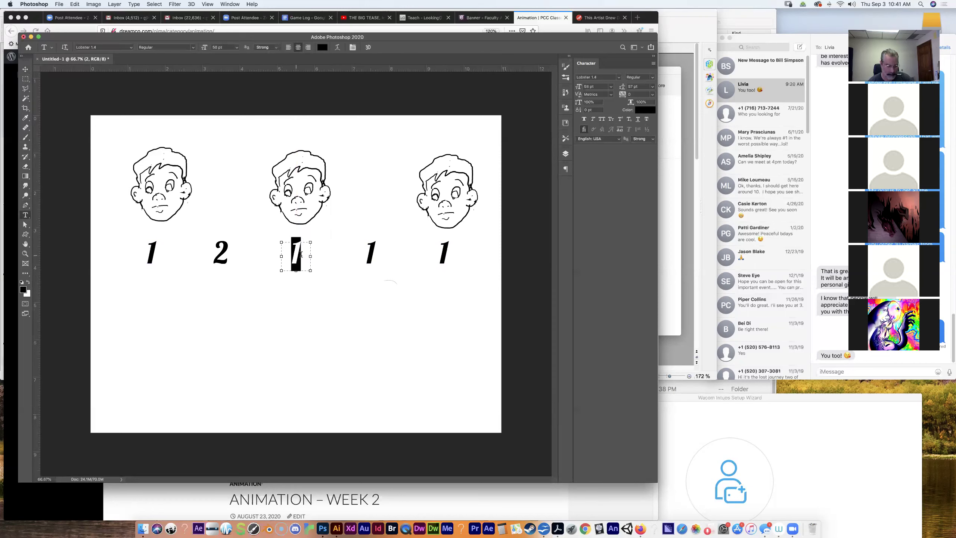
text(3)
click(26, 70)
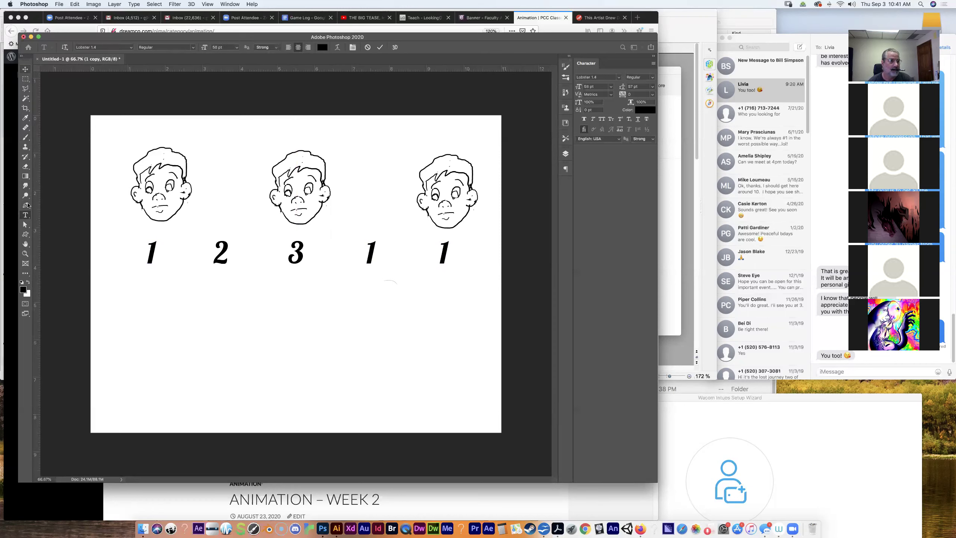
Change the fourth label in the row to 4 and the fifth label to 5.
click(25, 215)
click(379, 249)
double_click(372, 249)
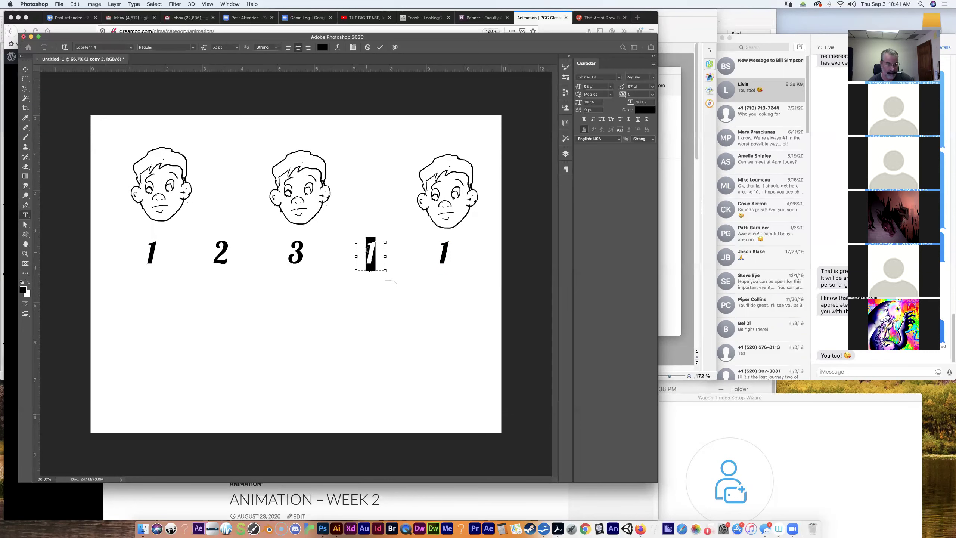
text(4)
click(25, 69)
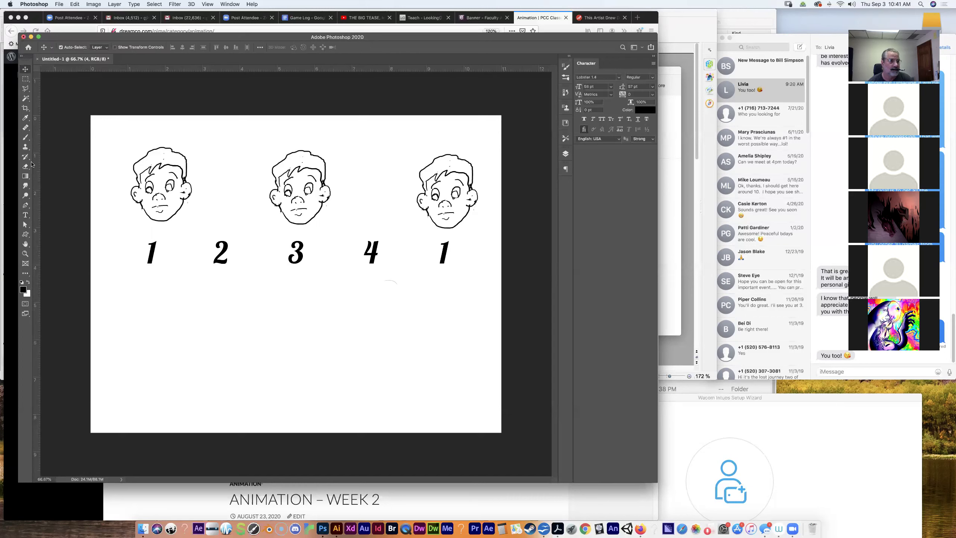
click(23, 216)
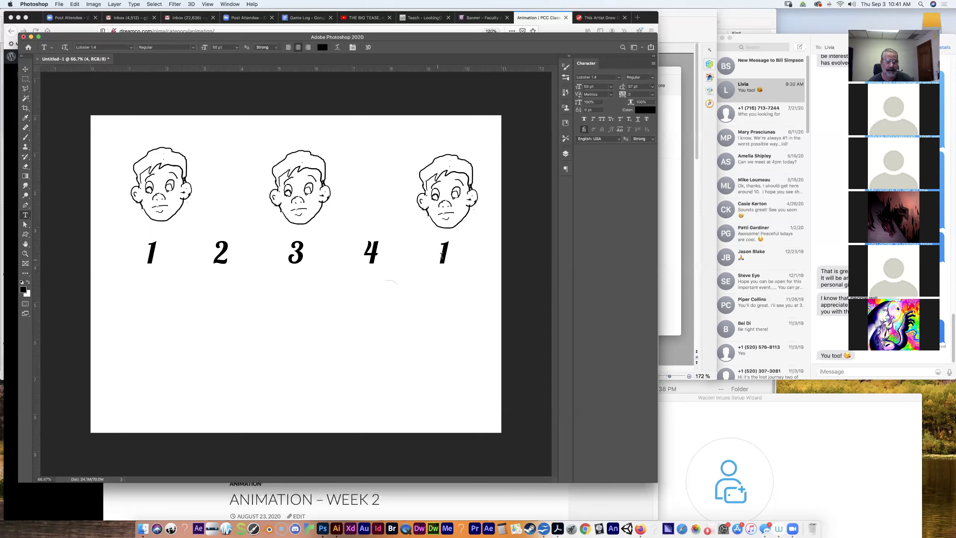
double_click(449, 255)
text(5)
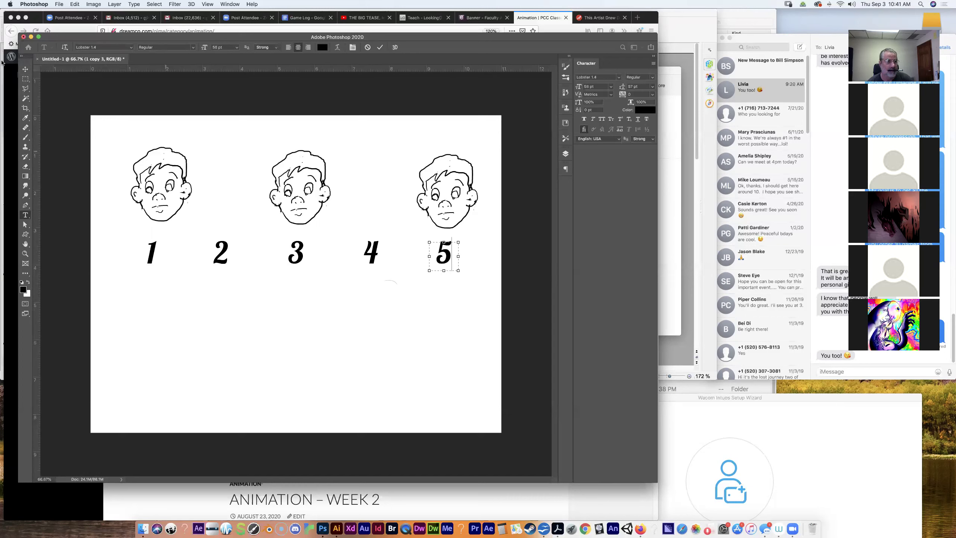
click(26, 70)
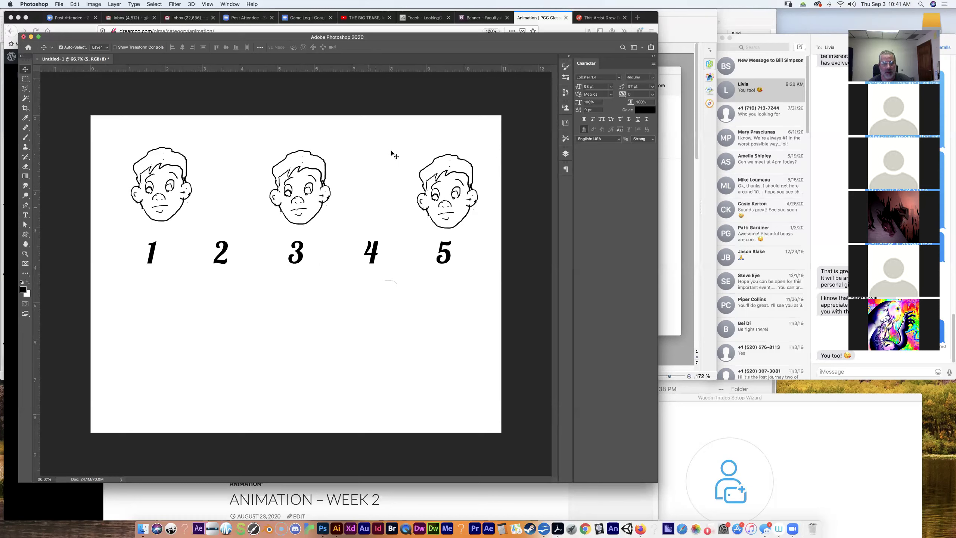
Add horizontal guides at the first head's hair top and chin, and align the other two heads to them.
drag(159, 71, 169, 146)
drag(174, 71, 182, 221)
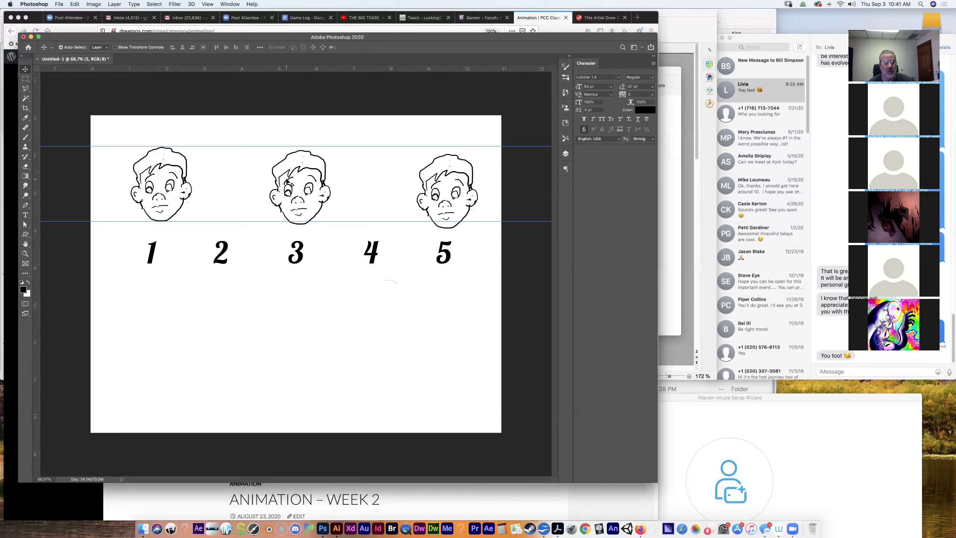
drag(287, 179, 290, 176)
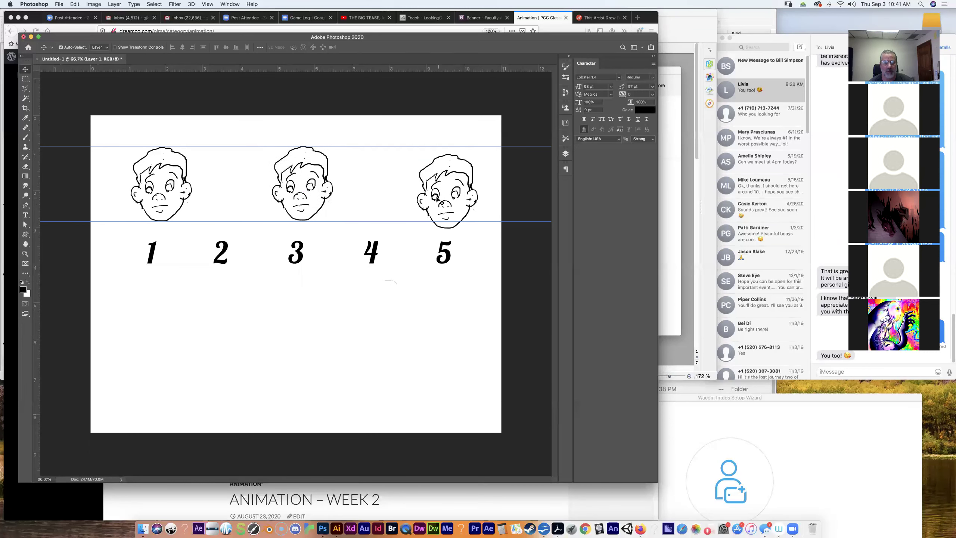
drag(442, 199, 442, 191)
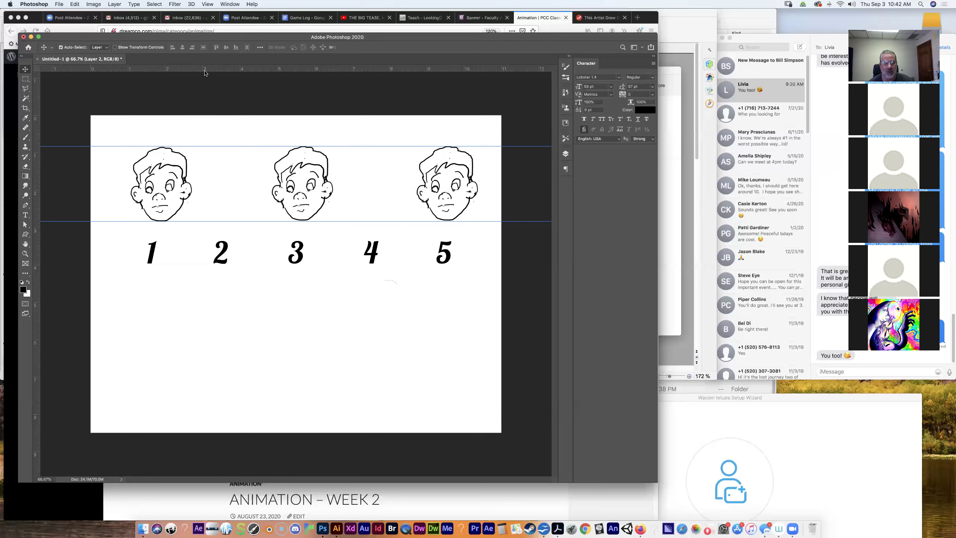
Add one pair of horizontal guides just outside the head height and another pair just inside it.
drag(206, 72, 207, 135)
drag(222, 69, 223, 232)
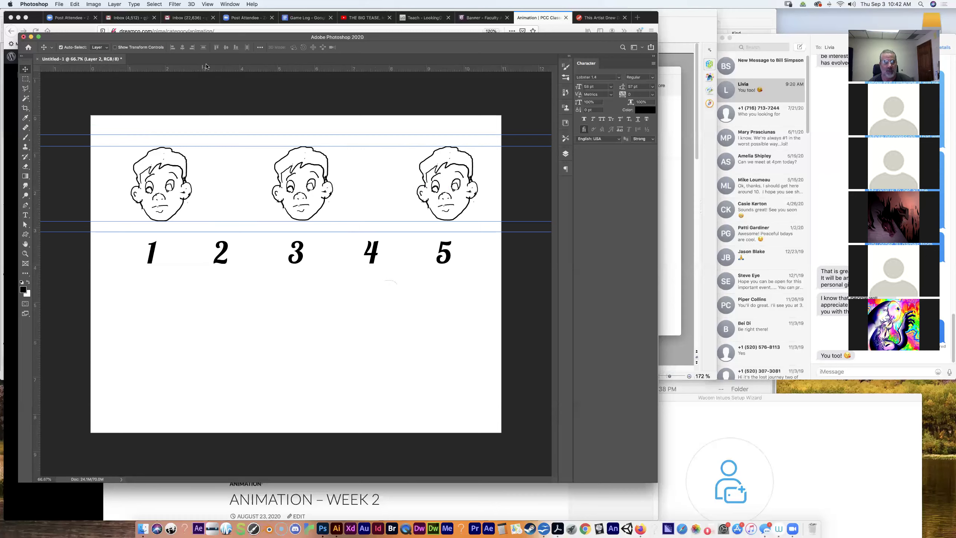
drag(208, 104, 209, 159)
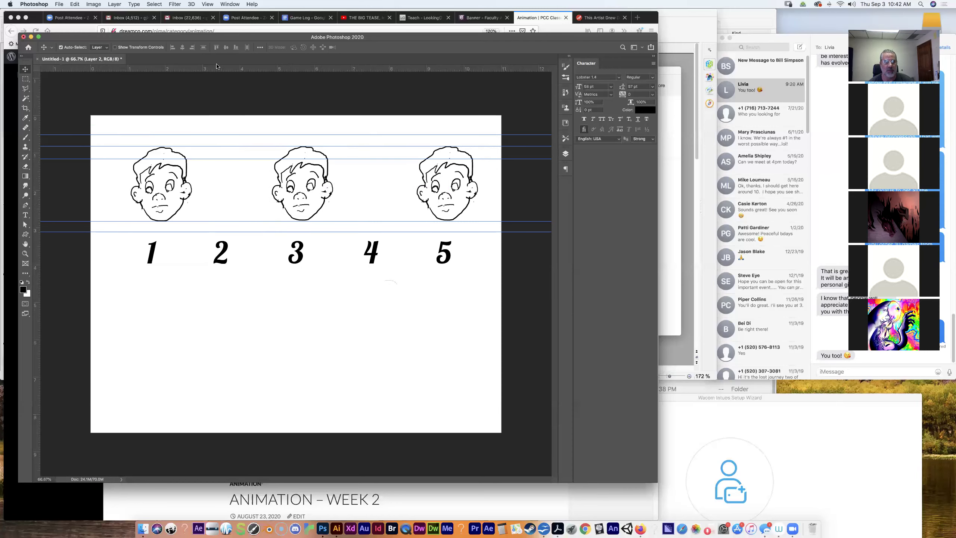
drag(214, 68, 210, 209)
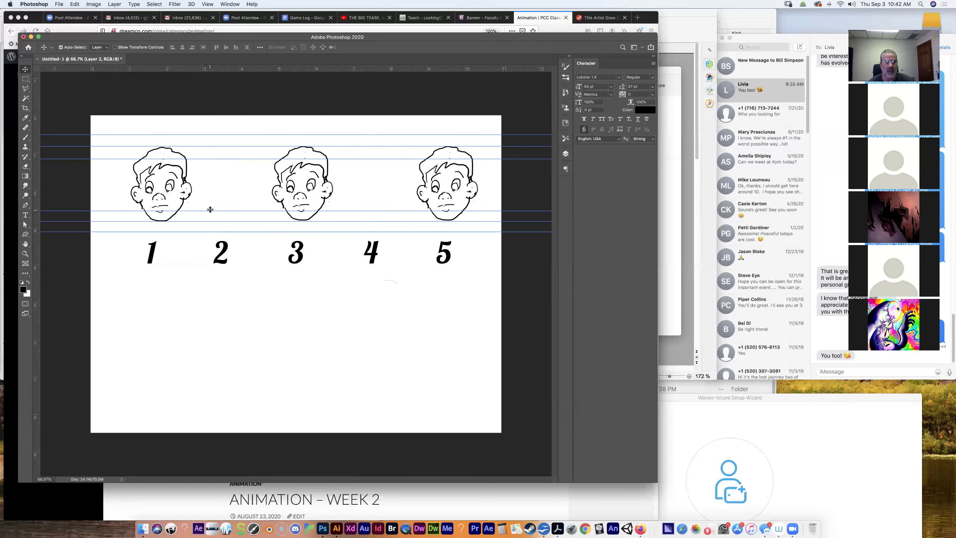
Mark the shorter head area above the 2 and the taller area above the 4 with temporary rectangular selections.
click(25, 80)
drag(213, 147, 256, 223)
click(214, 159)
drag(214, 159, 259, 214)
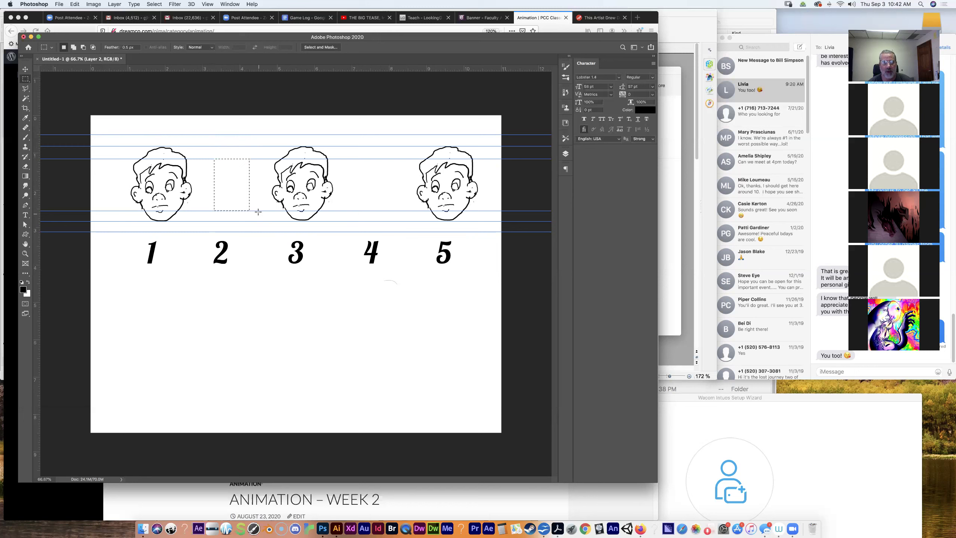
drag(355, 135, 397, 231)
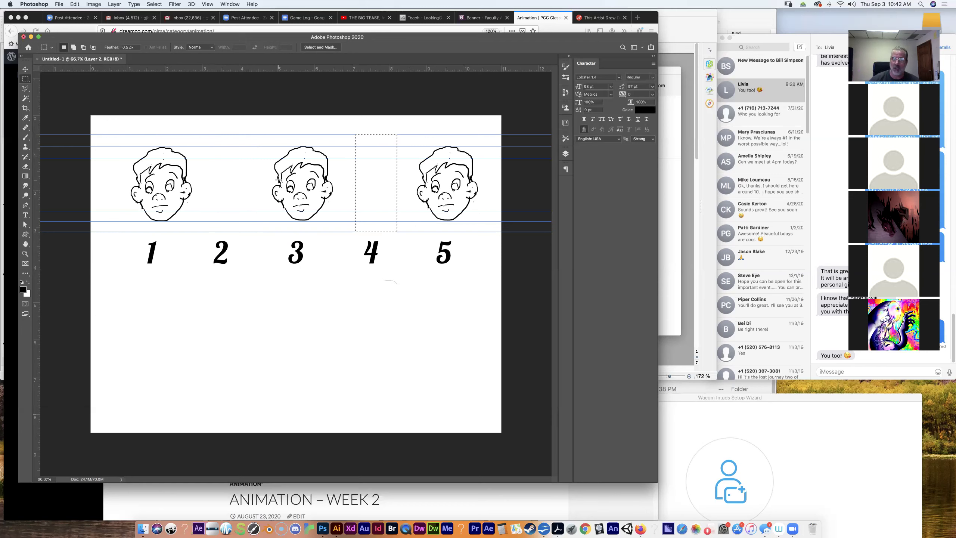
click(263, 156)
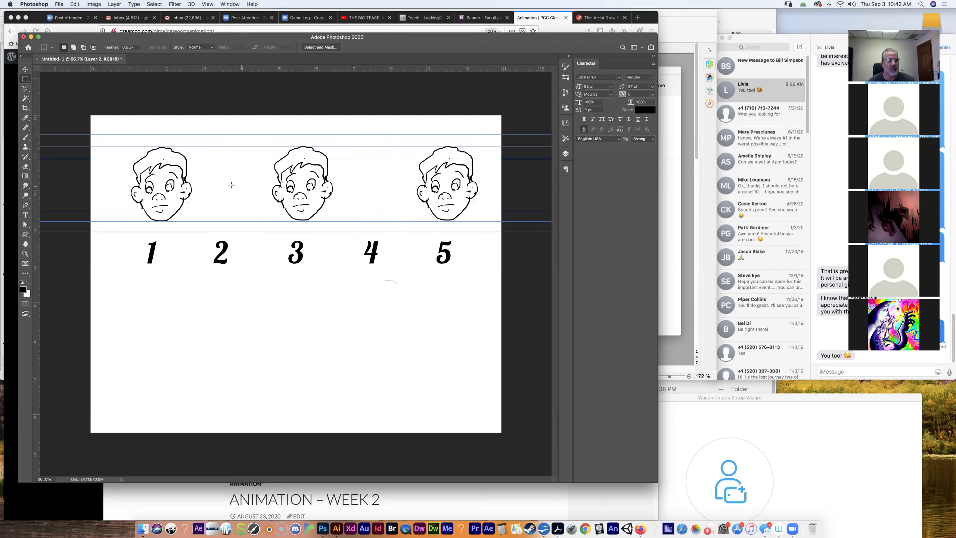
drag(210, 158, 249, 210)
click(158, 126)
Turn off snapping and undo the trial brush outline above the 2.
click(26, 137)
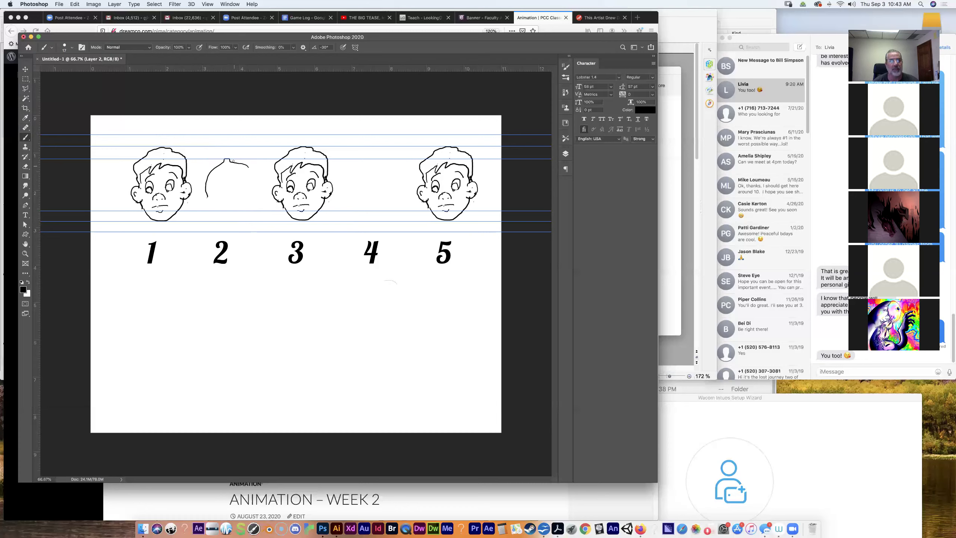
click(229, 4)
mouse_move(197, 4)
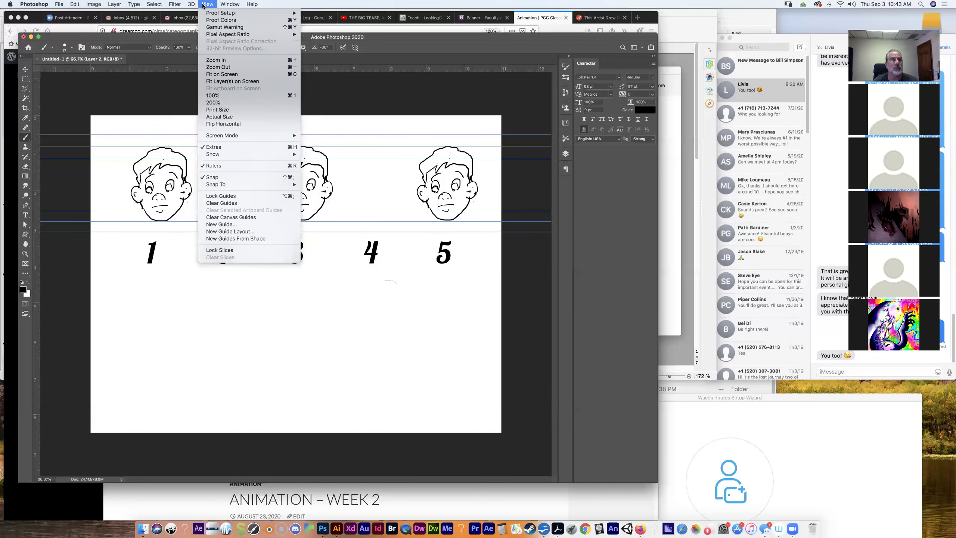
click(219, 178)
key(super+z)
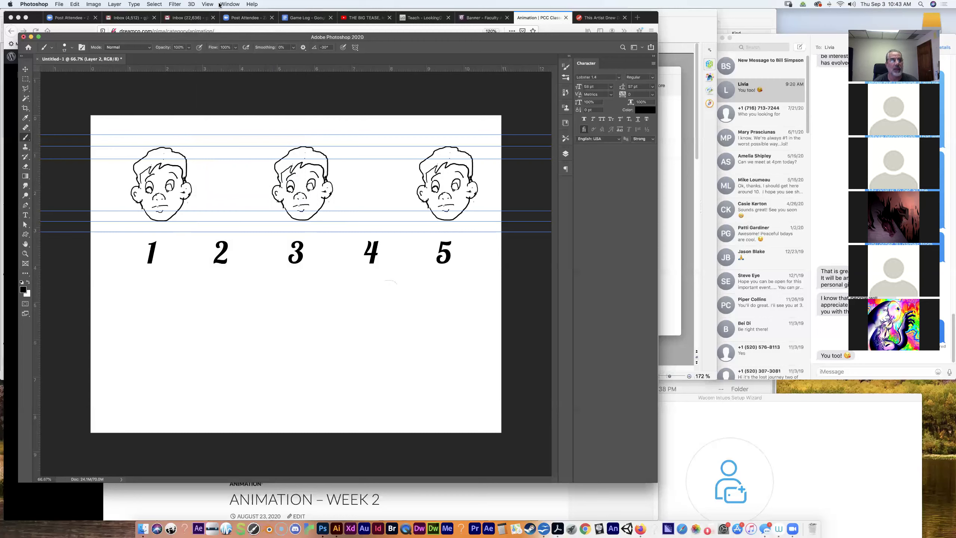
click(207, 4)
click(206, 4)
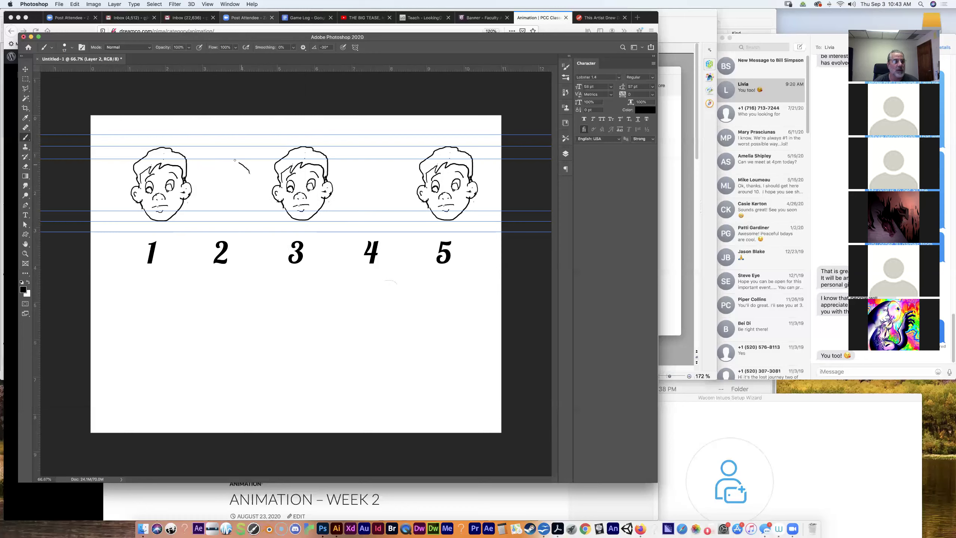
mouse_move(221, 162)
mouse_down()
mouse_move(204, 204)
mouse_move(235, 210)
mouse_move(253, 181)
mouse_move(245, 168)
mouse_move(229, 160)
mouse_move(206, 170)
mouse_move(215, 208)
mouse_move(246, 197)
mouse_move(217, 215)
mouse_up()
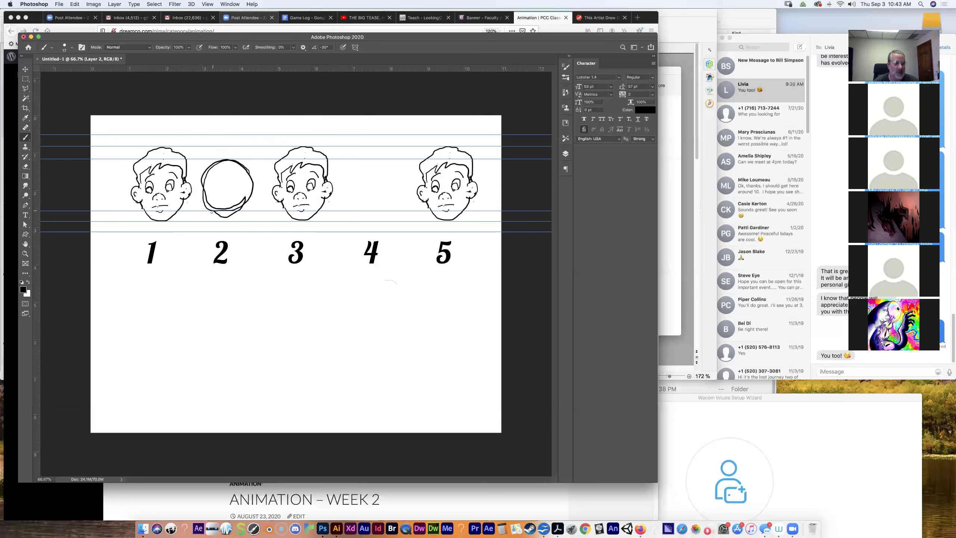
key(super+z)
key(super+z)
key(super+z)
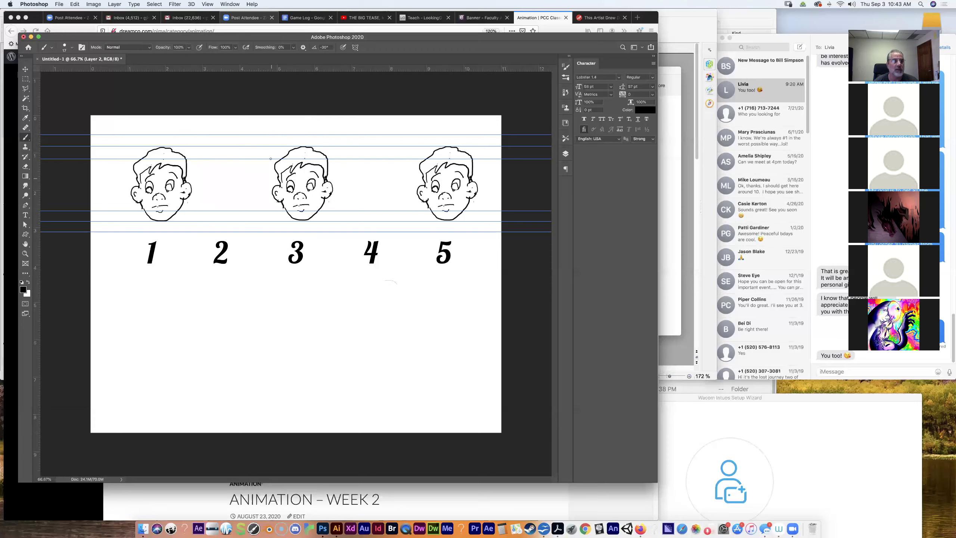
Brush a squashed cartoon head above the 2, with rounded outline, construction lines, squinting face, ears and hair.
mouse_move(206, 174)
mouse_down()
mouse_move(213, 163)
mouse_move(244, 162)
mouse_move(253, 189)
mouse_move(234, 214)
mouse_move(205, 209)
mouse_move(211, 161)
mouse_up()
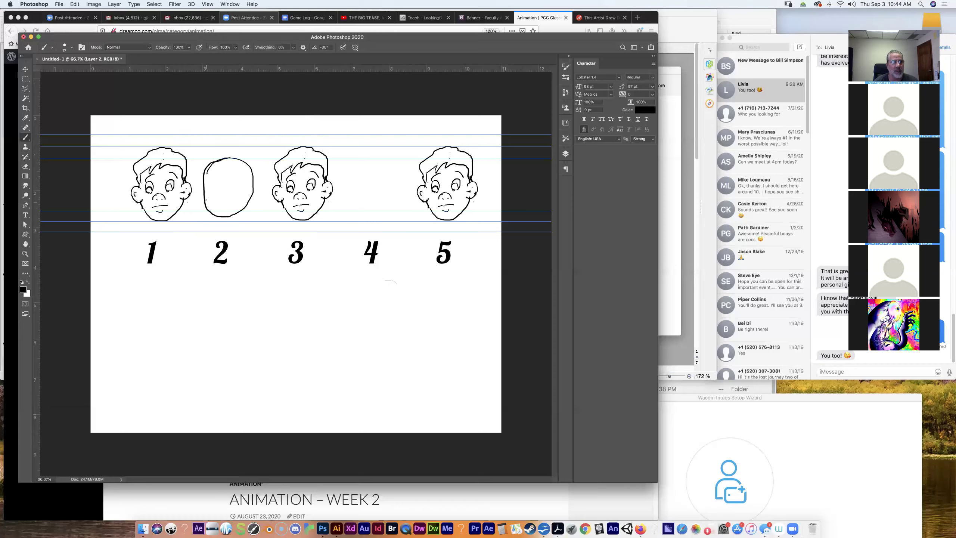
mouse_move(230, 211)
mouse_down()
mouse_move(249, 198)
mouse_move(220, 180)
mouse_move(255, 182)
mouse_move(222, 208)
mouse_move(230, 152)
mouse_up()
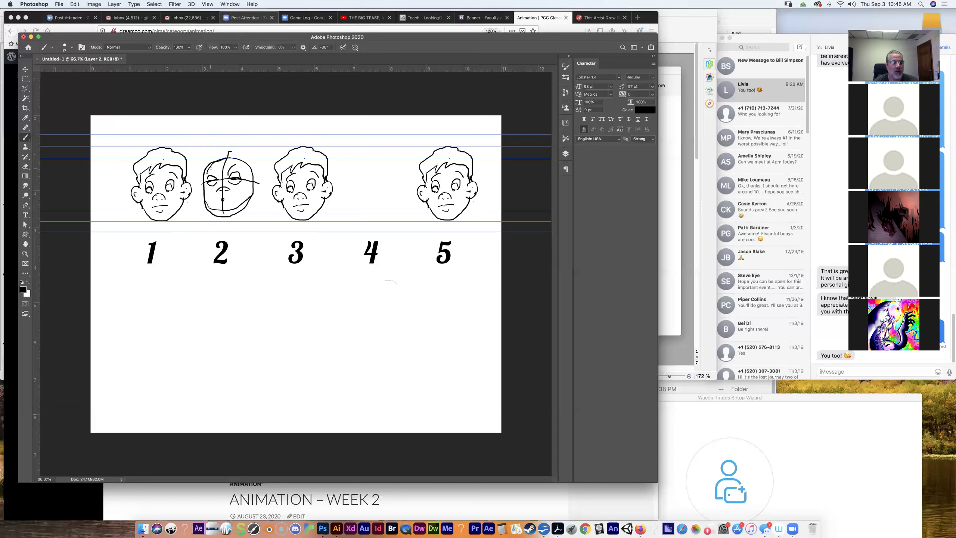
drag(212, 170, 217, 176)
drag(256, 187, 248, 189)
mouse_move(218, 151)
mouse_down()
mouse_move(248, 154)
mouse_move(259, 168)
mouse_up()
drag(217, 168, 222, 165)
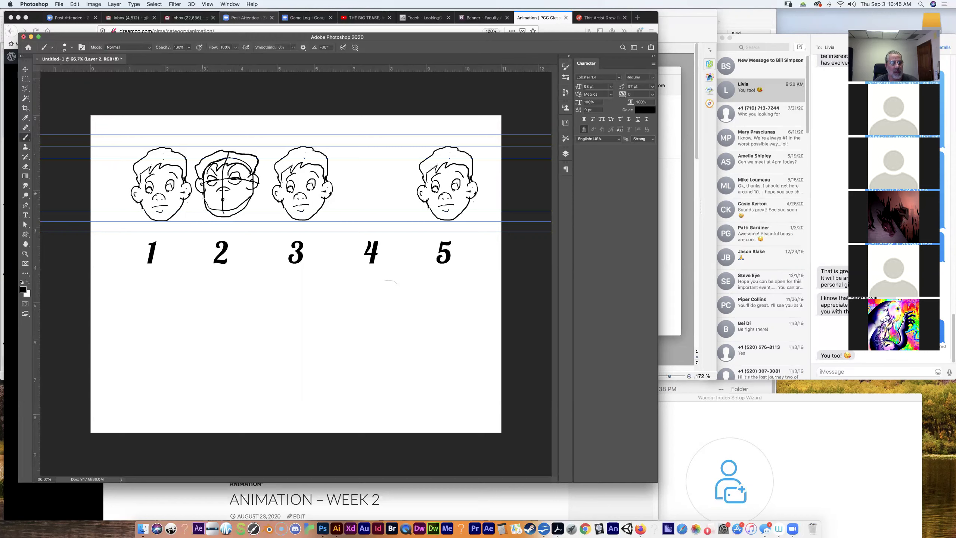
Draw a higher chin line on the head above the 2 and erase the old jaw below it.
drag(208, 205, 218, 209)
key(e)
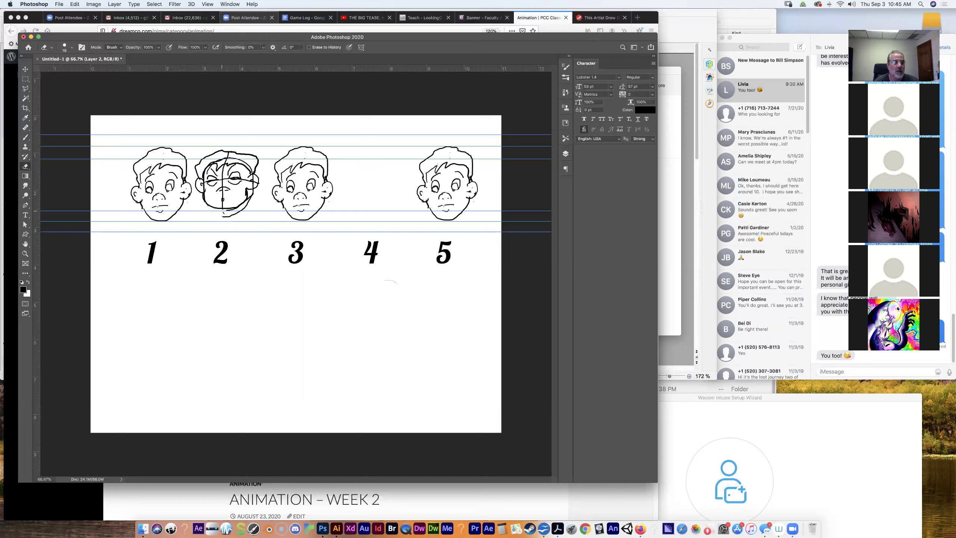
mouse_move(235, 213)
mouse_down()
mouse_move(223, 215)
mouse_move(244, 205)
mouse_up()
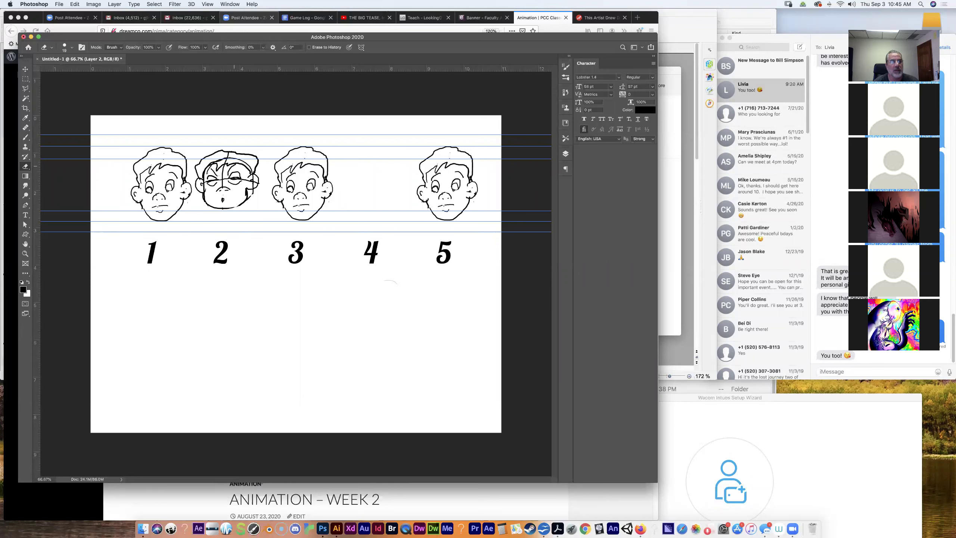
Erase the remaining construction lines across the second head's face and hair, and touch up its squinting eyes with the brush.
drag(222, 177, 223, 169)
drag(233, 159, 222, 159)
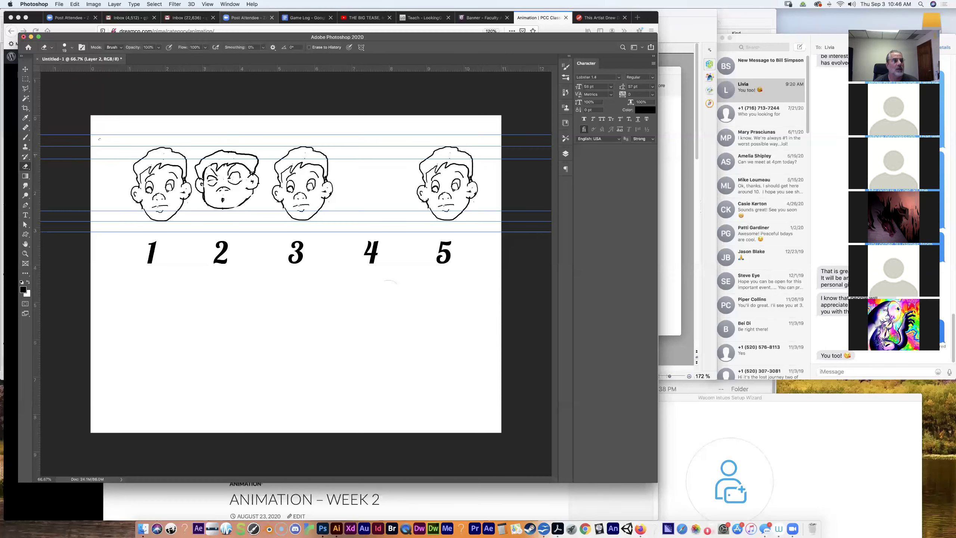
click(25, 137)
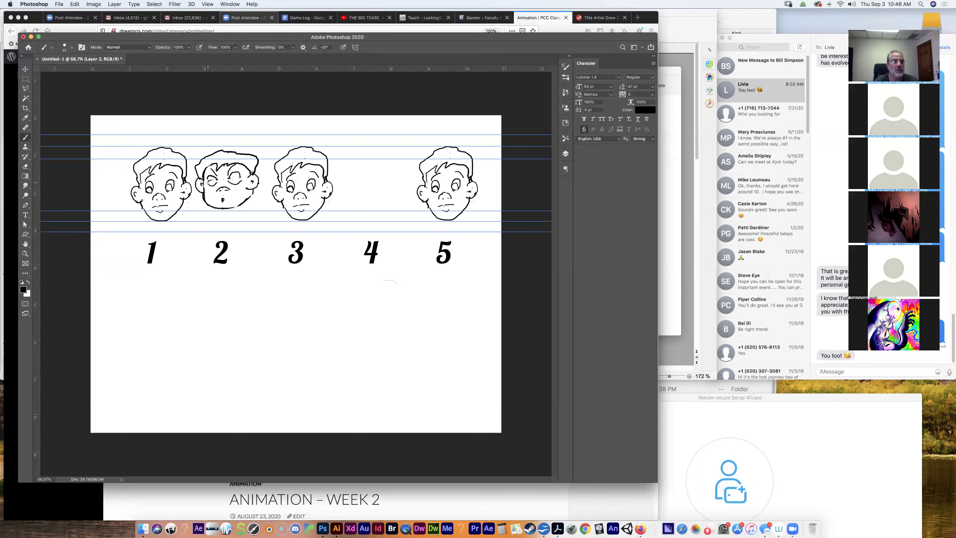
drag(204, 181, 214, 183)
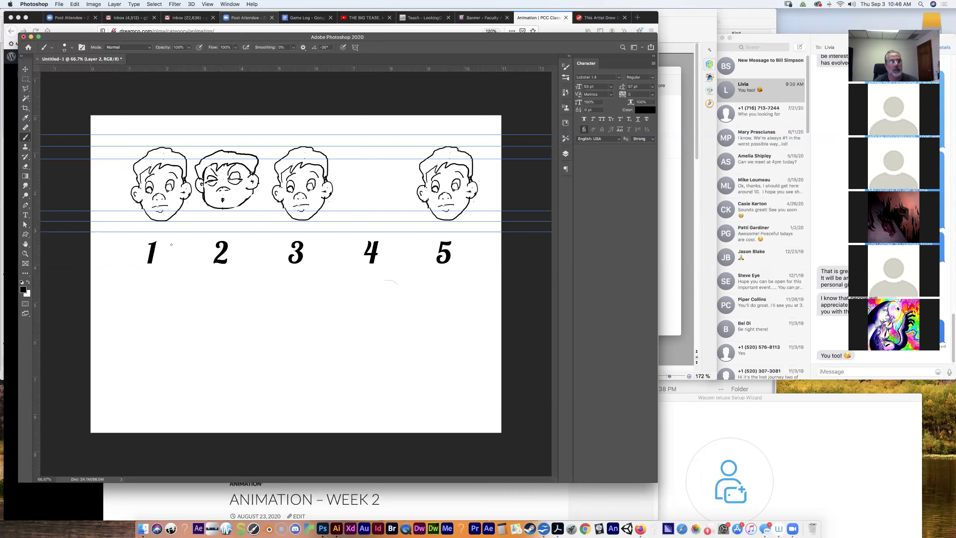
Select the second head with a rectangular marquee and move it slightly down and to the right.
key(m)
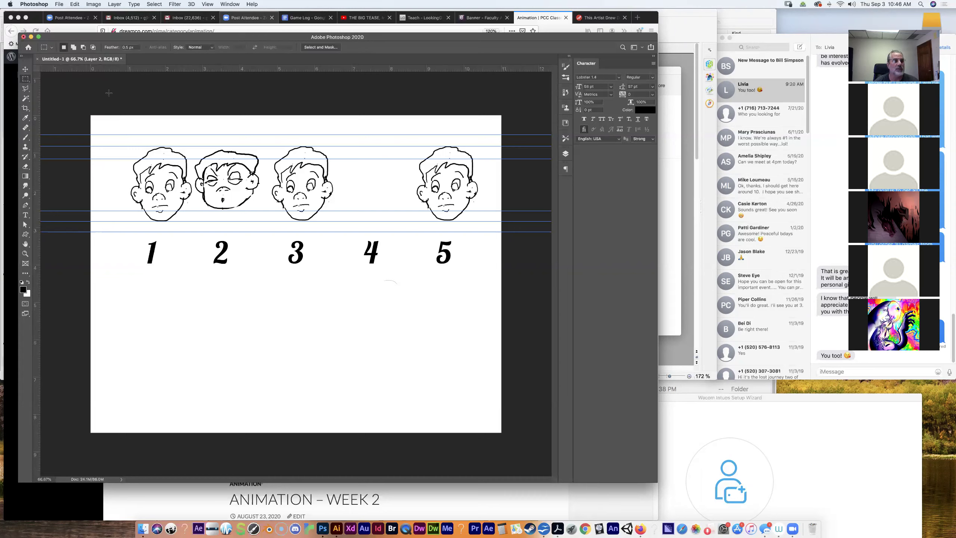
drag(192, 138, 264, 214)
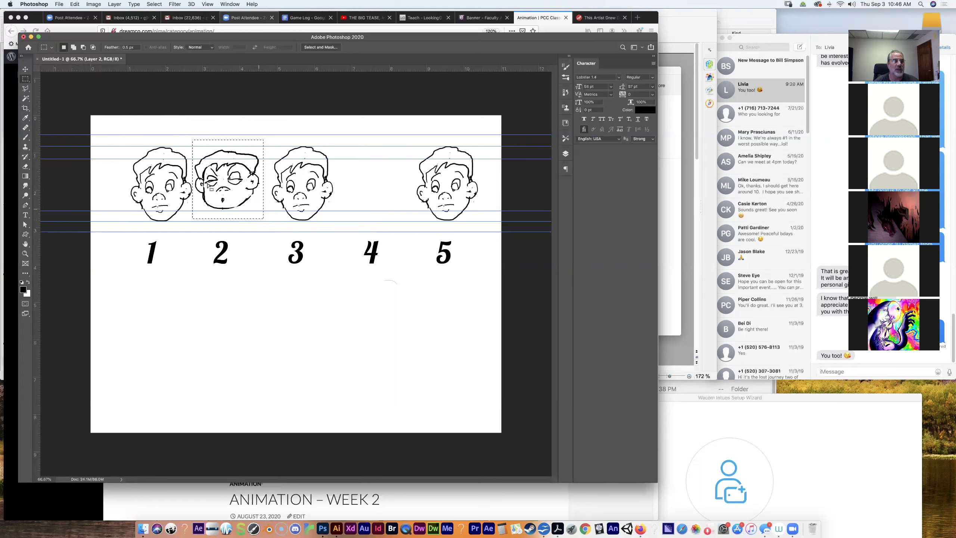
click(25, 69)
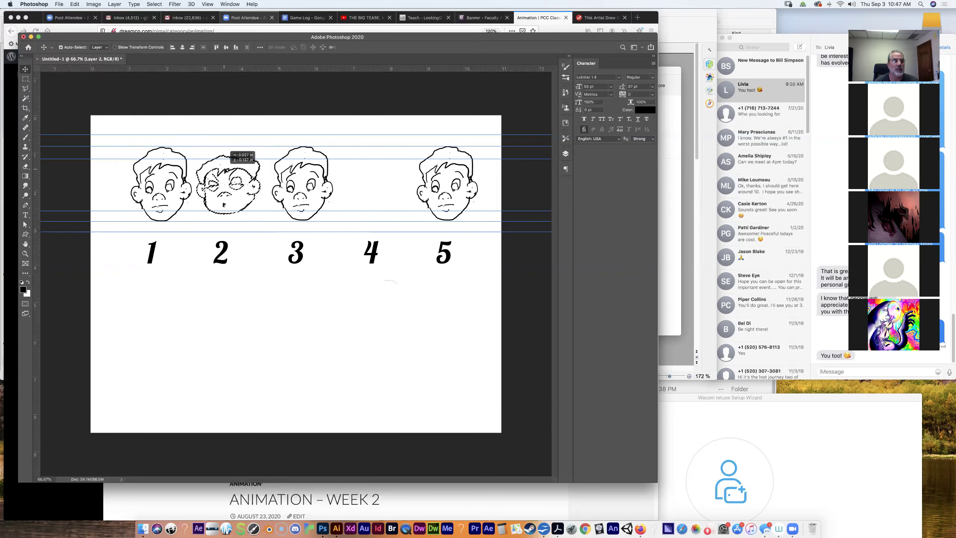
drag(227, 170, 231, 172)
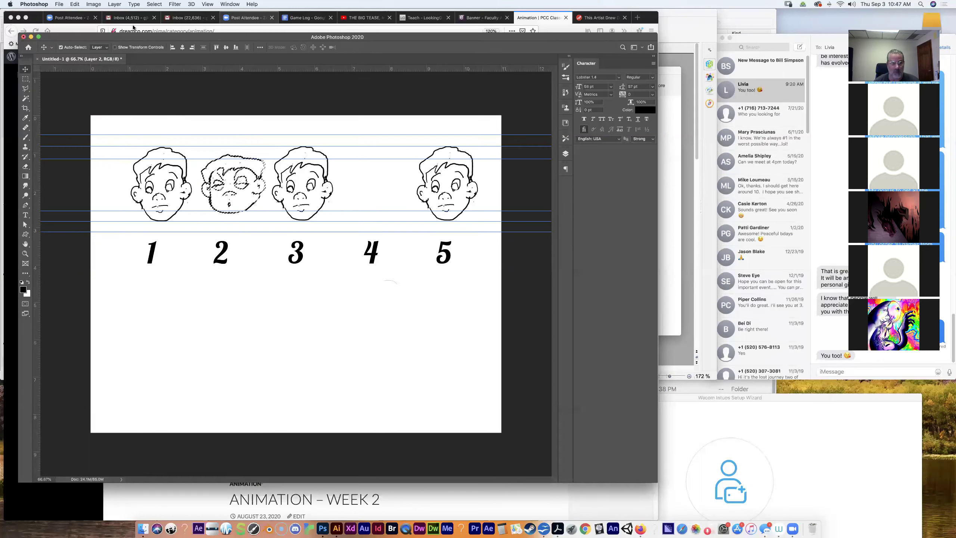
Scale the selected second head vertically to about 90% so that it fits between the inner pair of guides.
click(75, 3)
mouse_move(150, 177)
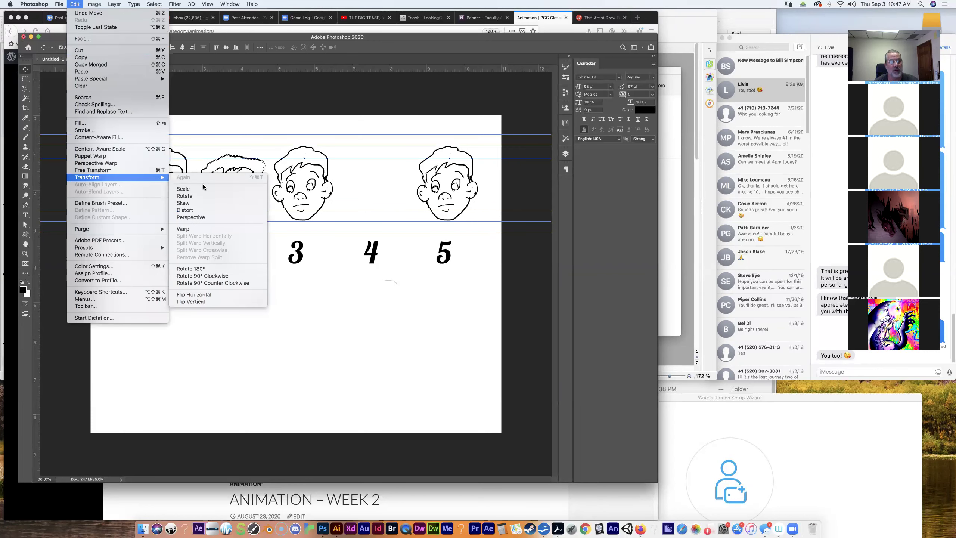
click(199, 189)
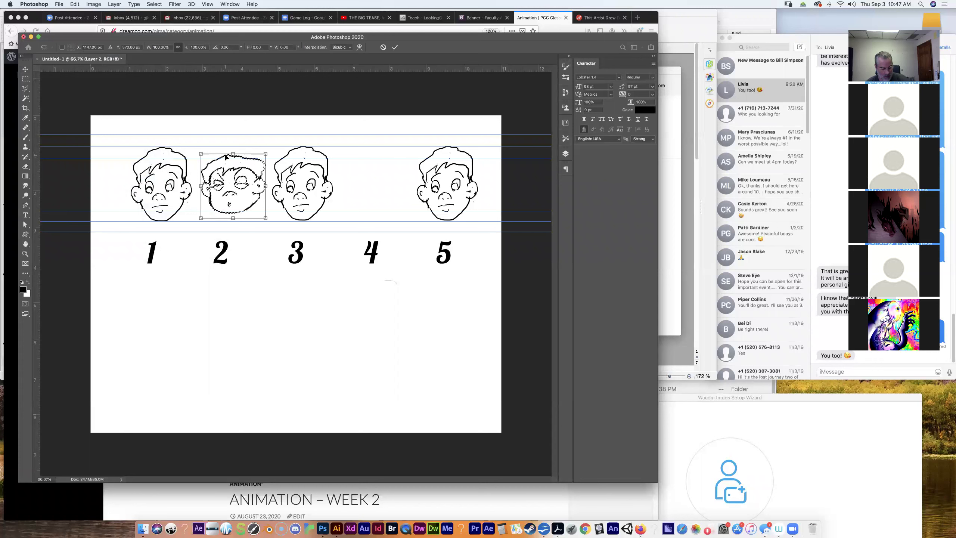
drag(233, 153, 233, 158)
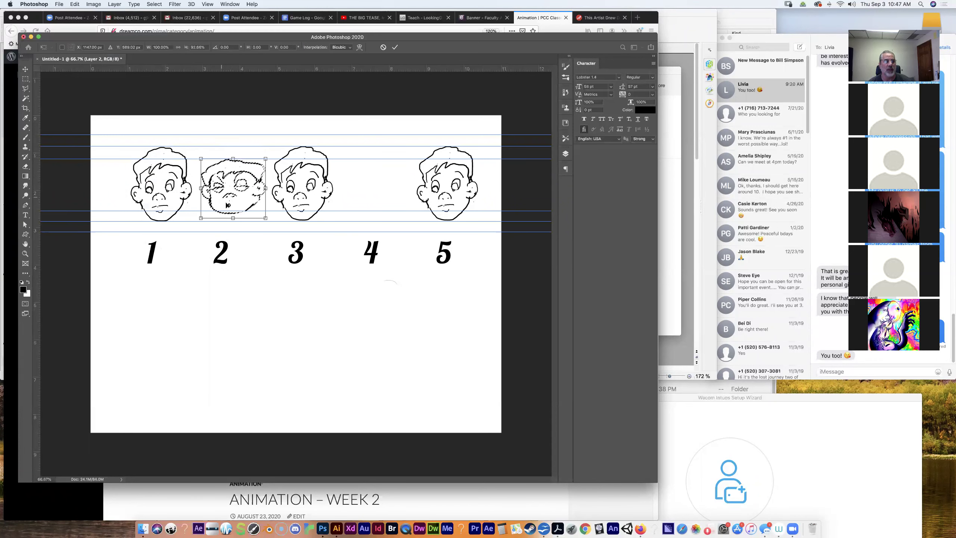
drag(231, 218, 232, 216)
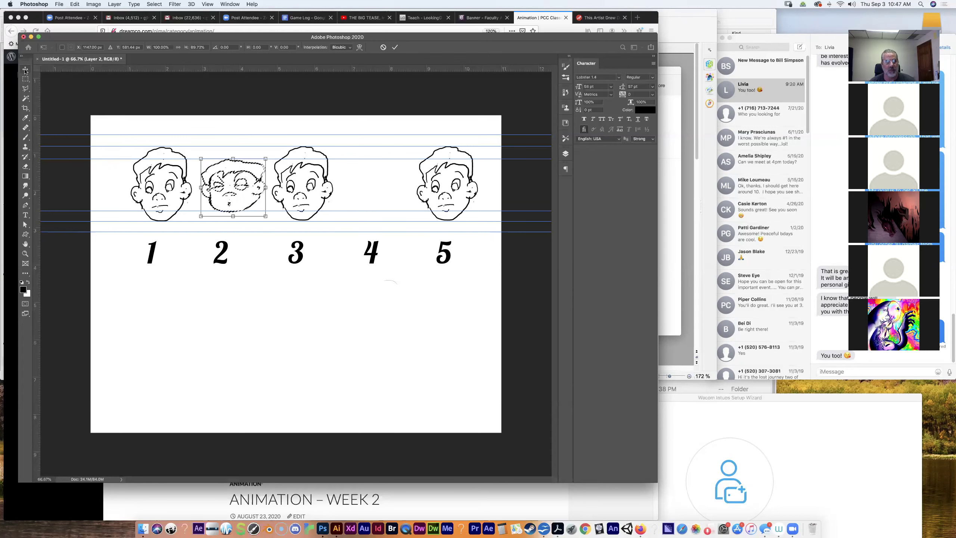
click(395, 47)
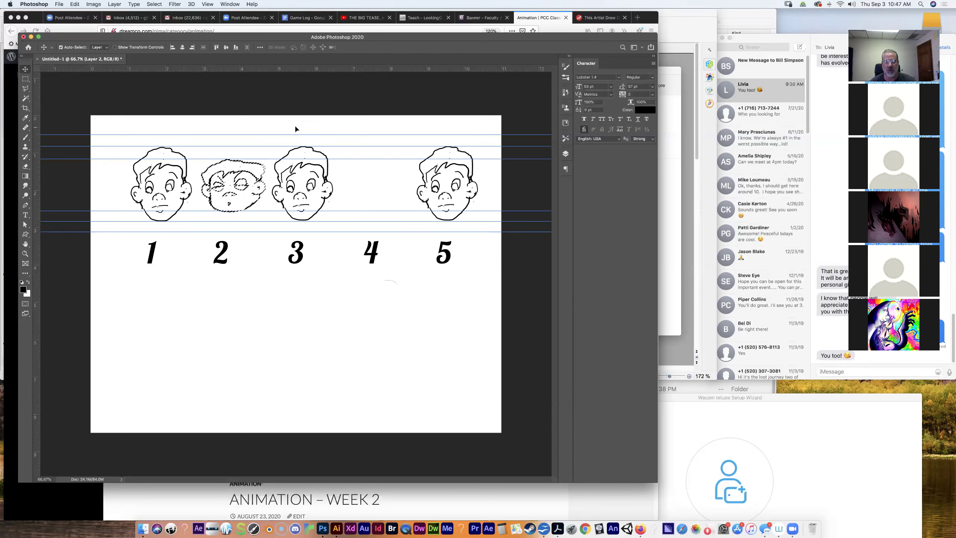
Deselect the second head and shift the third head to the right to leave a wider gap between them.
super+click(310, 168)
key(super+d)
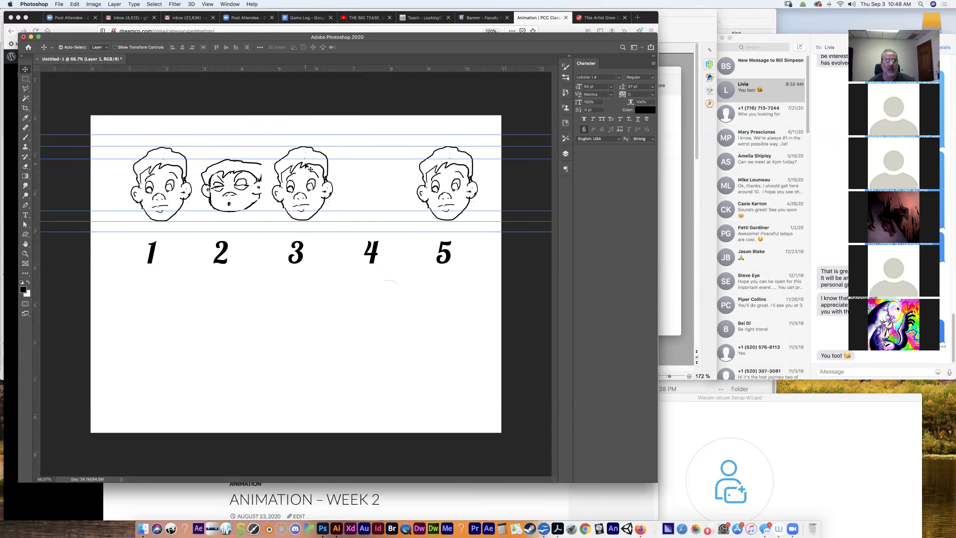
drag(308, 167, 325, 167)
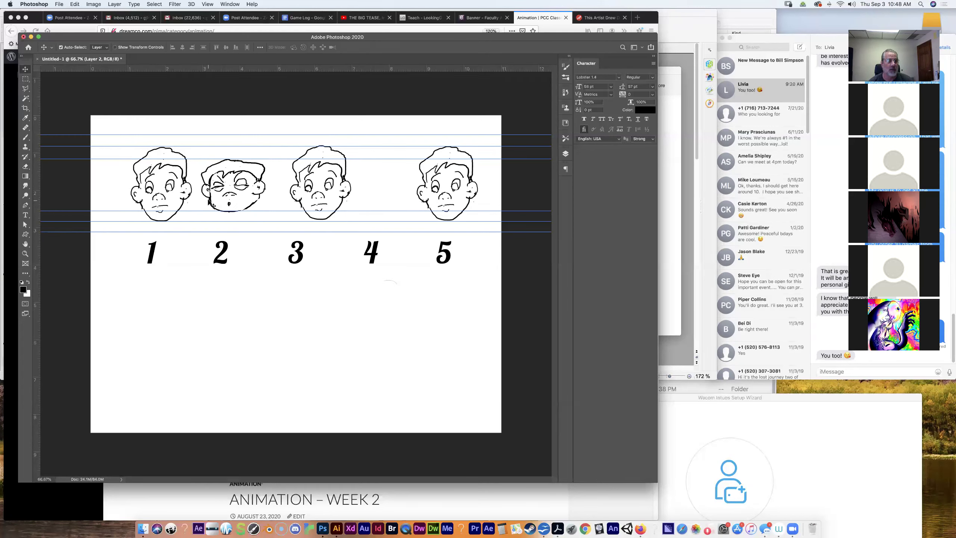
click(35, 75)
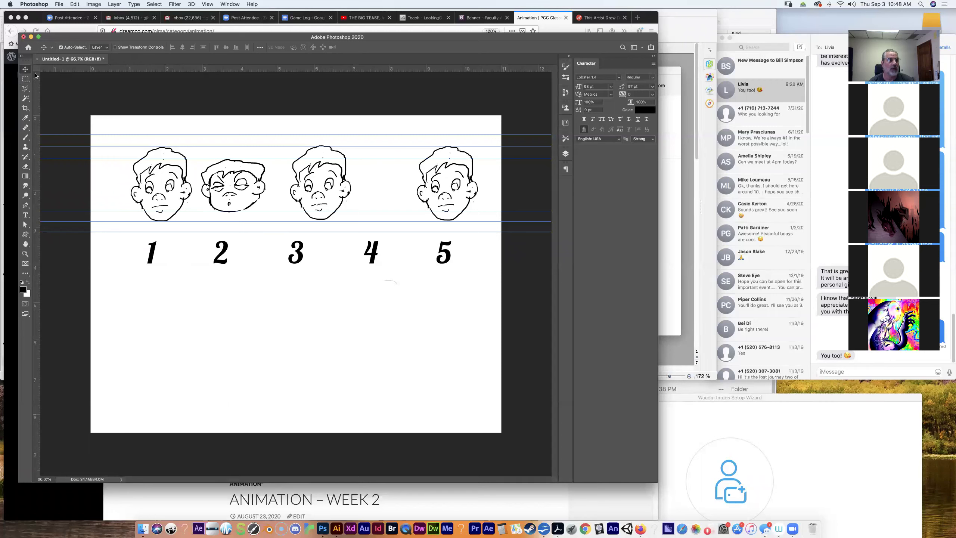
click(25, 79)
drag(197, 149, 271, 216)
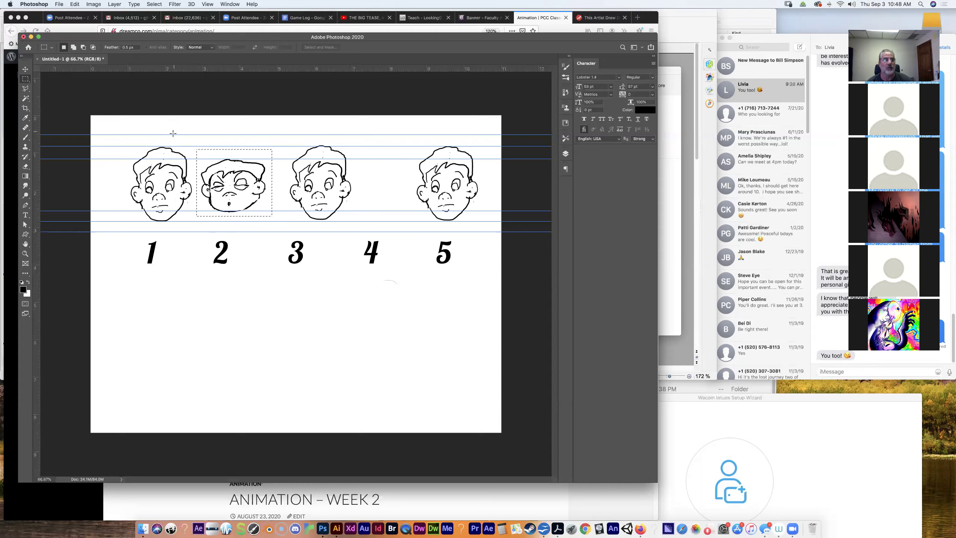
click(233, 134)
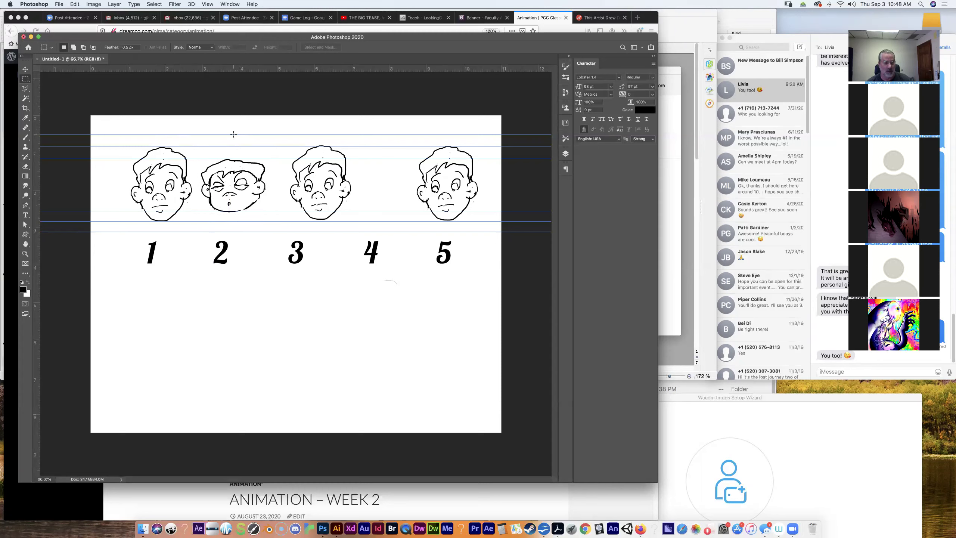
Make the second head's layer active and switch its visibility off and on to check which heads it contains.
click(565, 153)
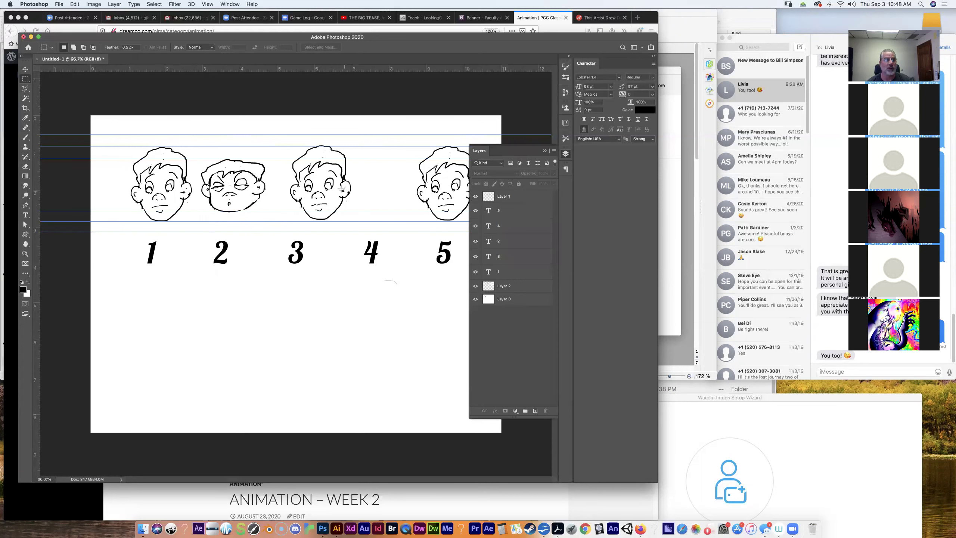
click(25, 69)
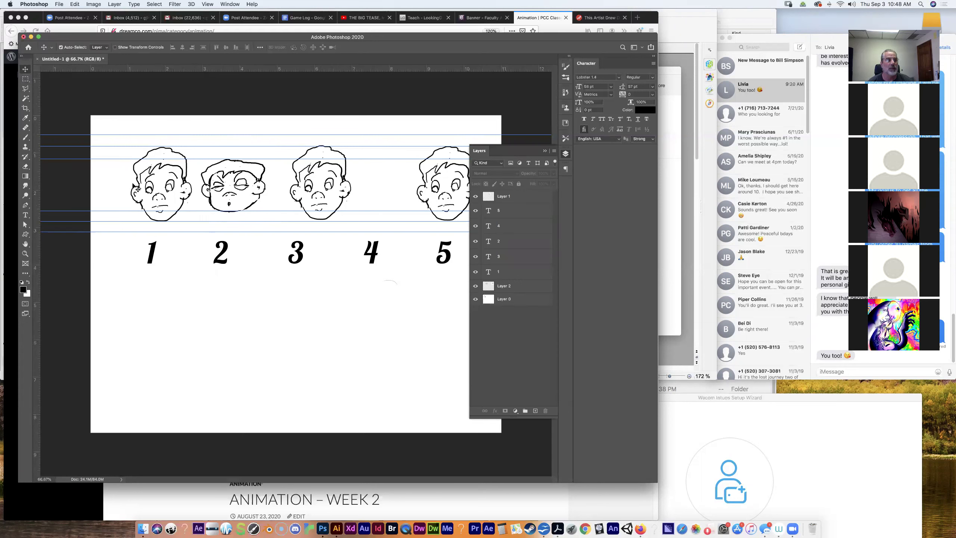
click(216, 205)
key(super+t)
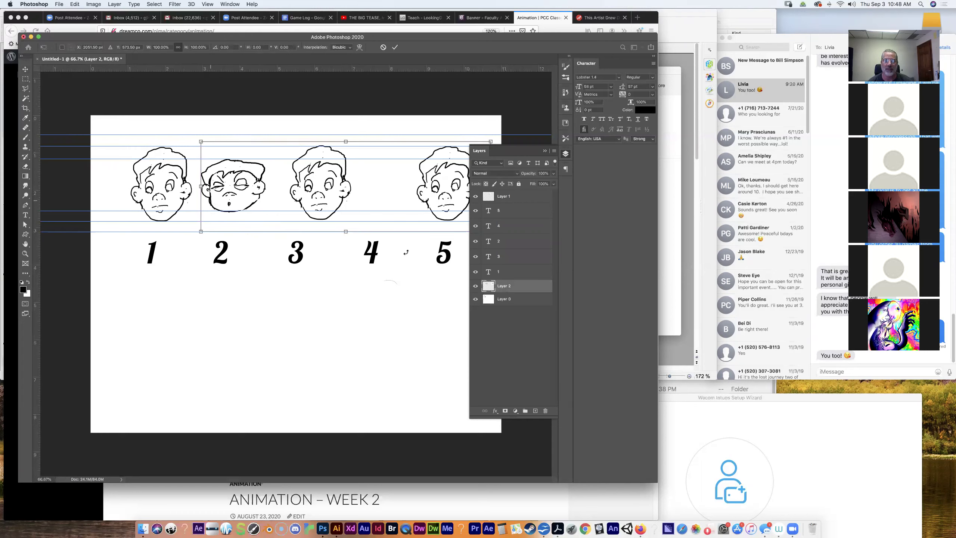
click(476, 286)
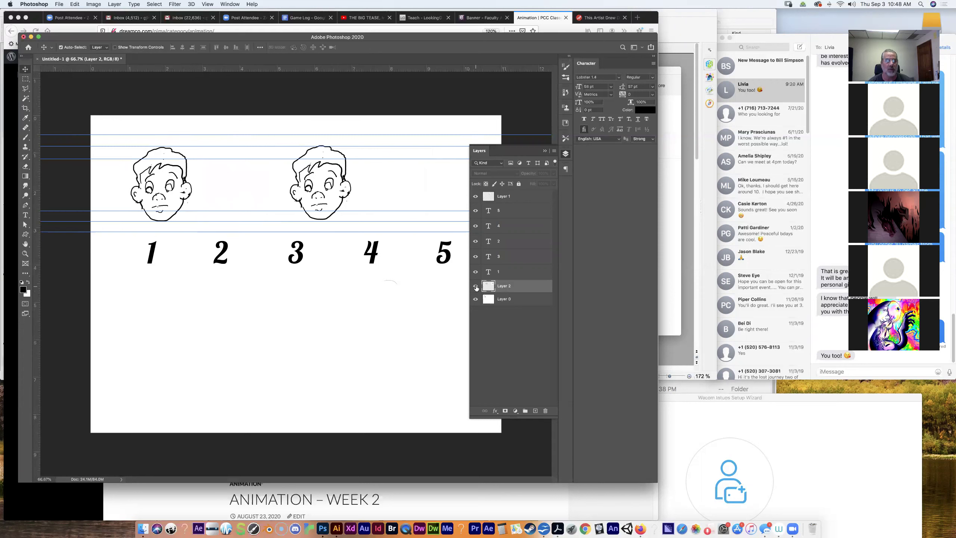
click(476, 286)
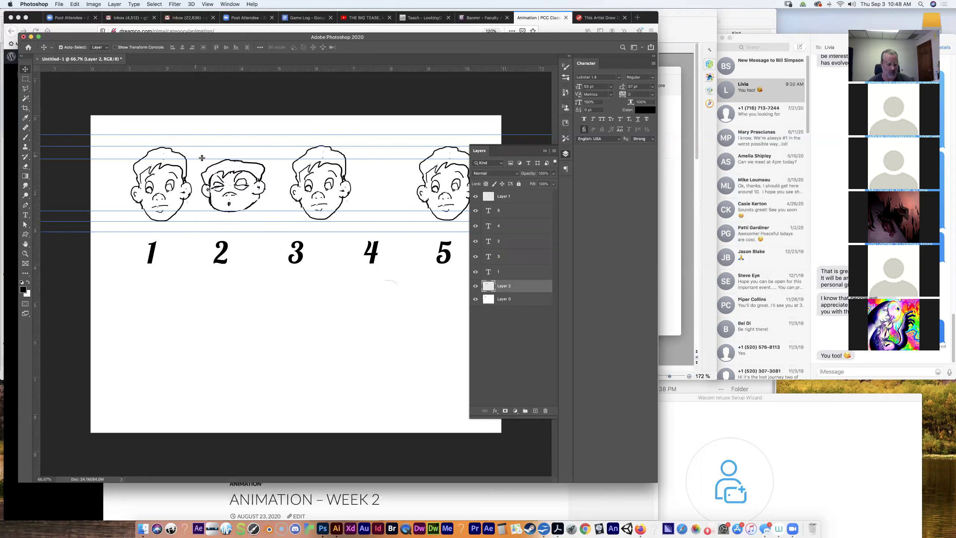
Turn off automatic layer selection, then marquee the squashed second head and stretch it slightly wider to the right.
key(super)
click(60, 47)
click(27, 81)
drag(200, 149, 267, 218)
key(super+t)
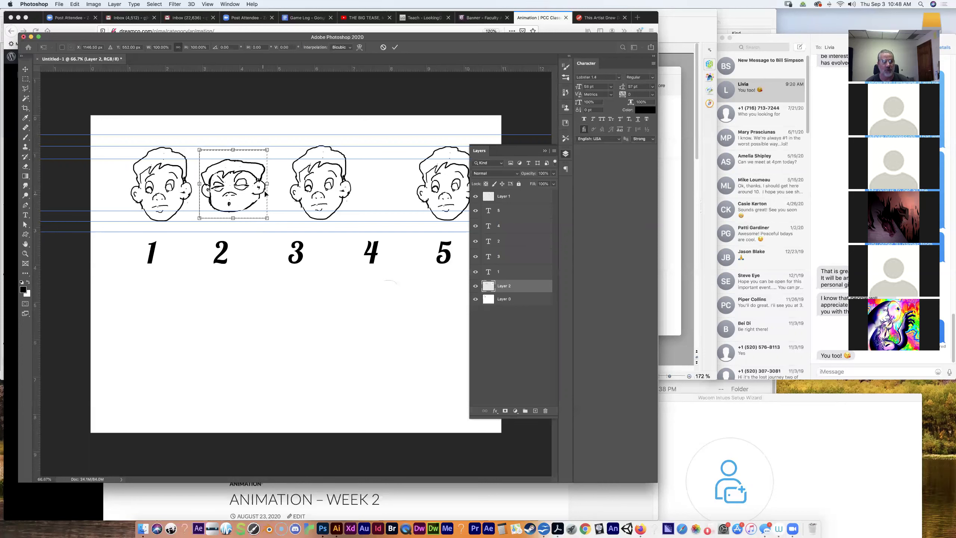
drag(268, 183, 273, 183)
key(Return)
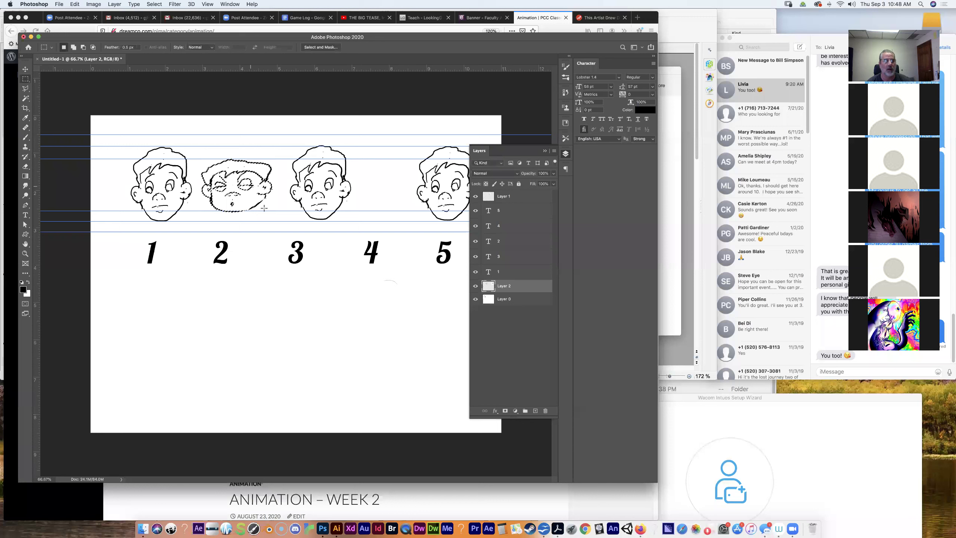
click(158, 119)
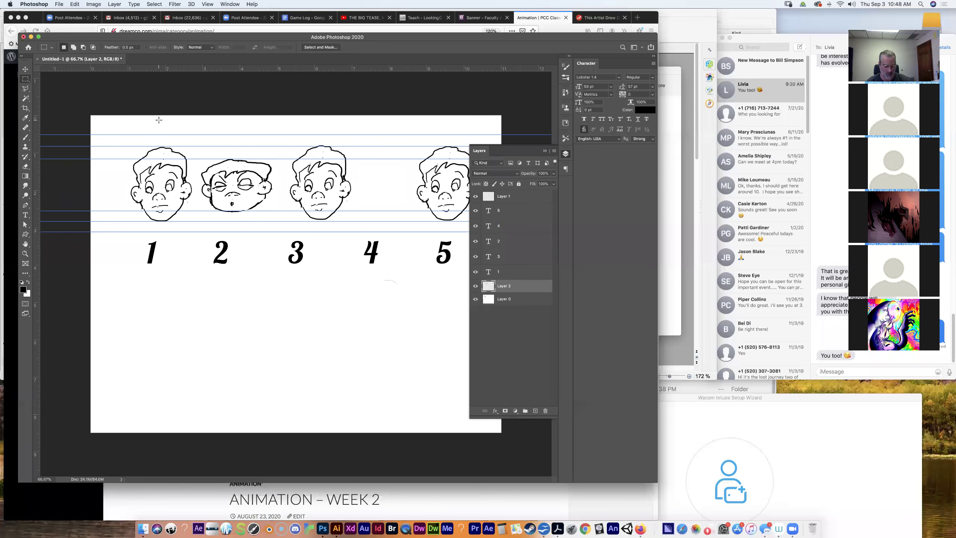
Add a new empty layer above Layer 1 at the top of the layer stack.
click(544, 151)
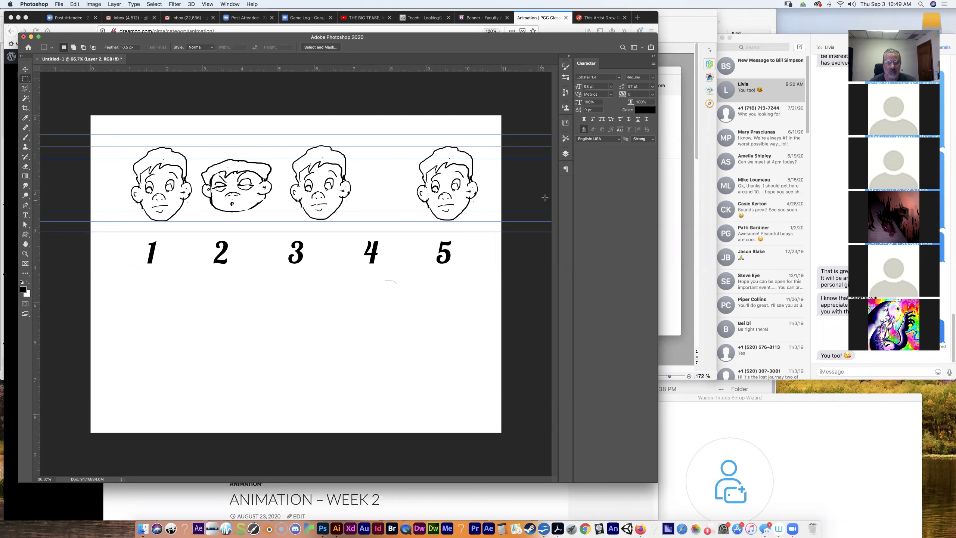
click(566, 154)
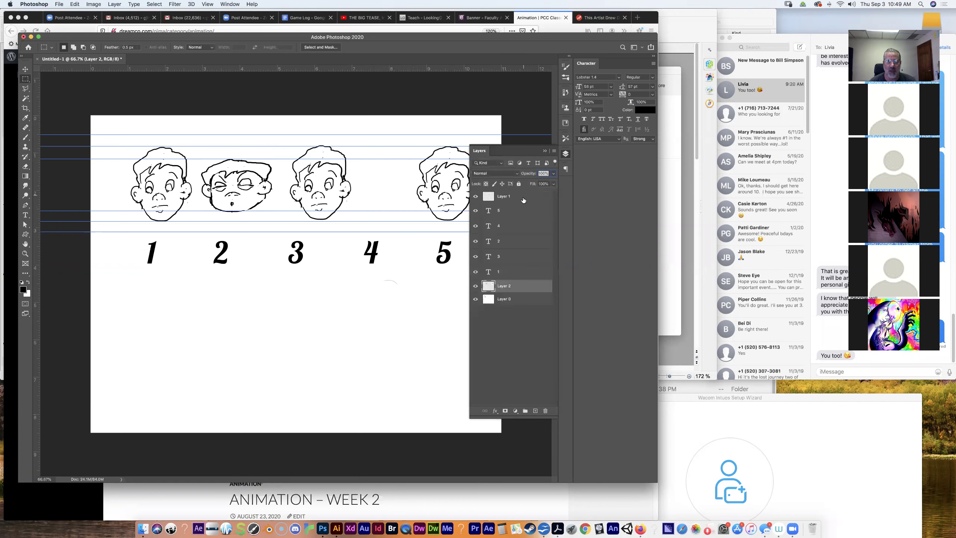
click(523, 197)
click(536, 410)
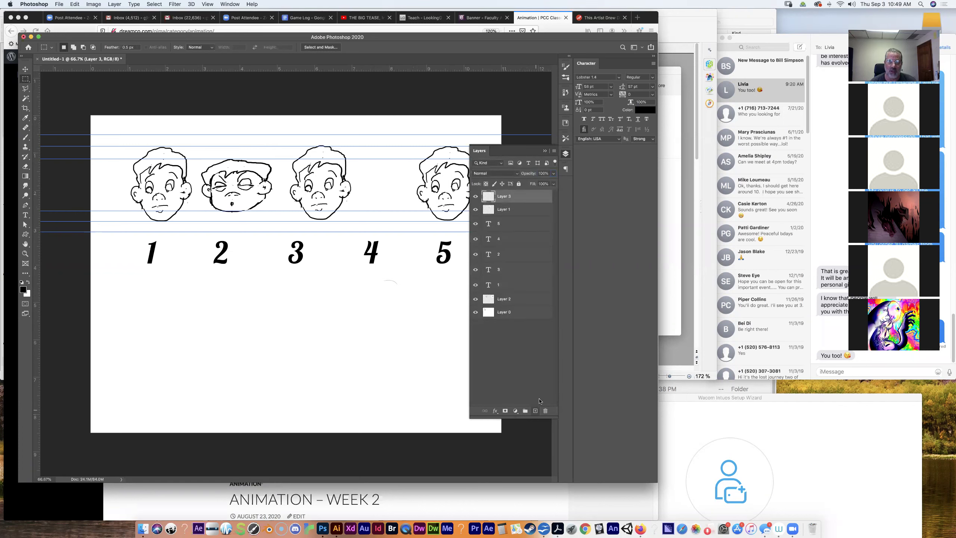
Rename the new top layer "stretch" and collapse the layer list to uncover the canvas.
double_click(505, 196)
text(stretch)
key(Return)
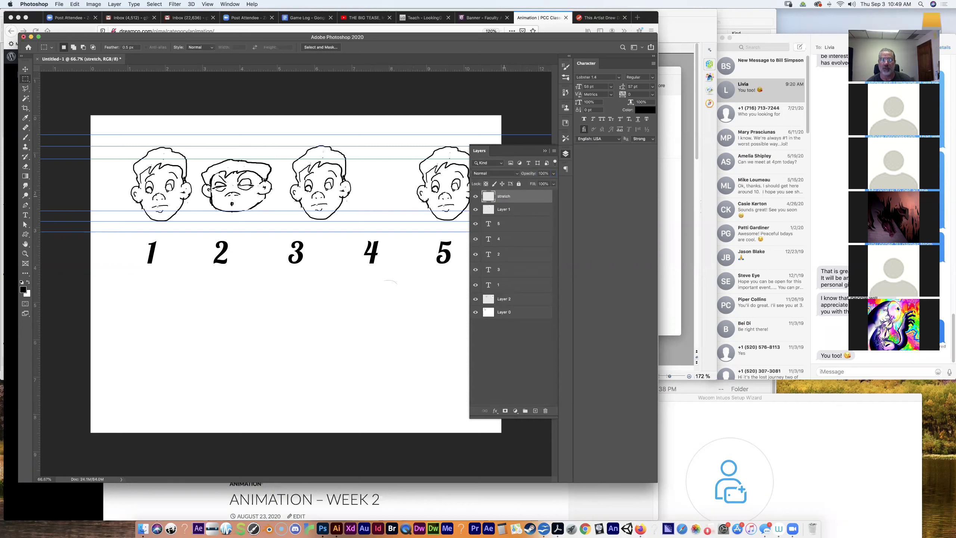
click(545, 151)
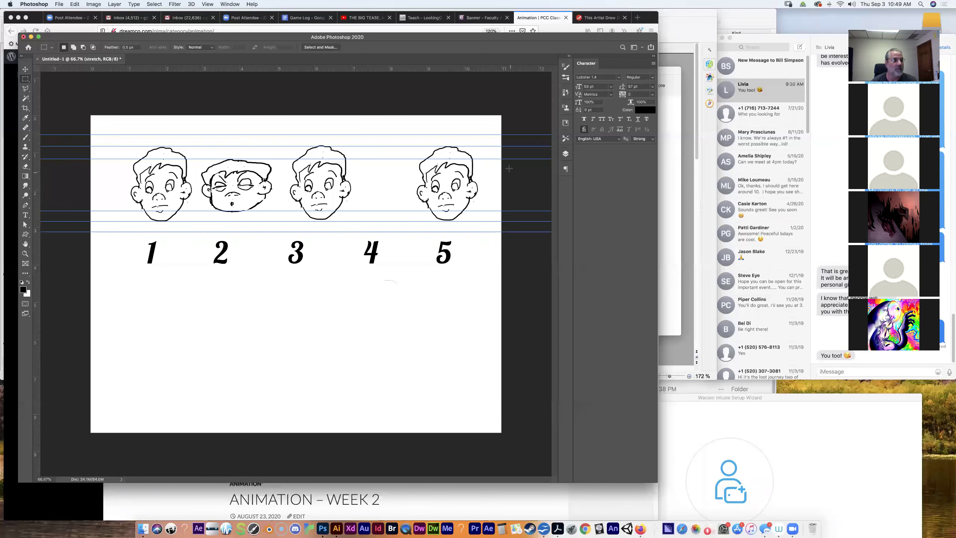
Brush a tall, narrow oval head shape above the number 4, spanning the uppermost to the lowest guide.
click(25, 137)
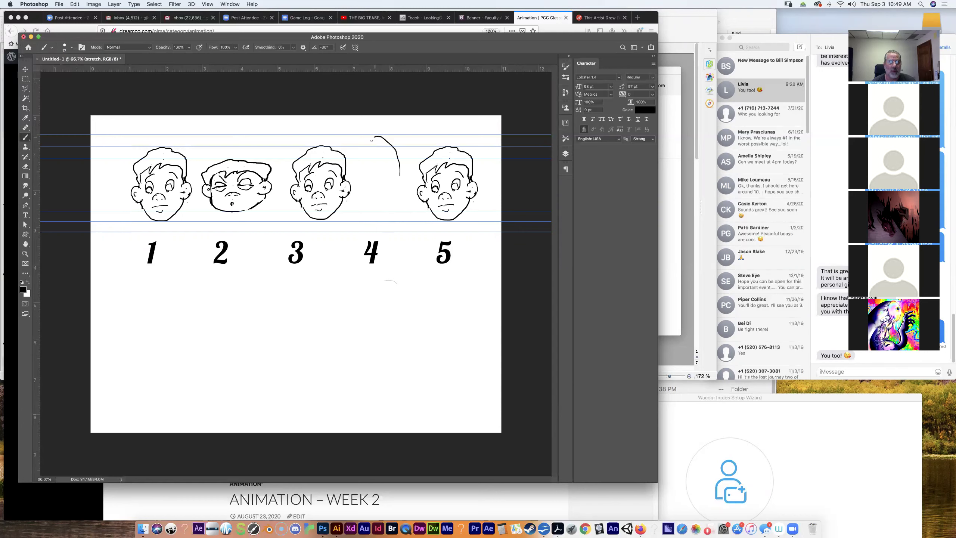
drag(374, 209, 382, 228)
mouse_move(365, 164)
mouse_down()
mouse_move(374, 217)
mouse_move(394, 223)
mouse_move(383, 232)
mouse_move(359, 202)
mouse_move(364, 143)
mouse_up()
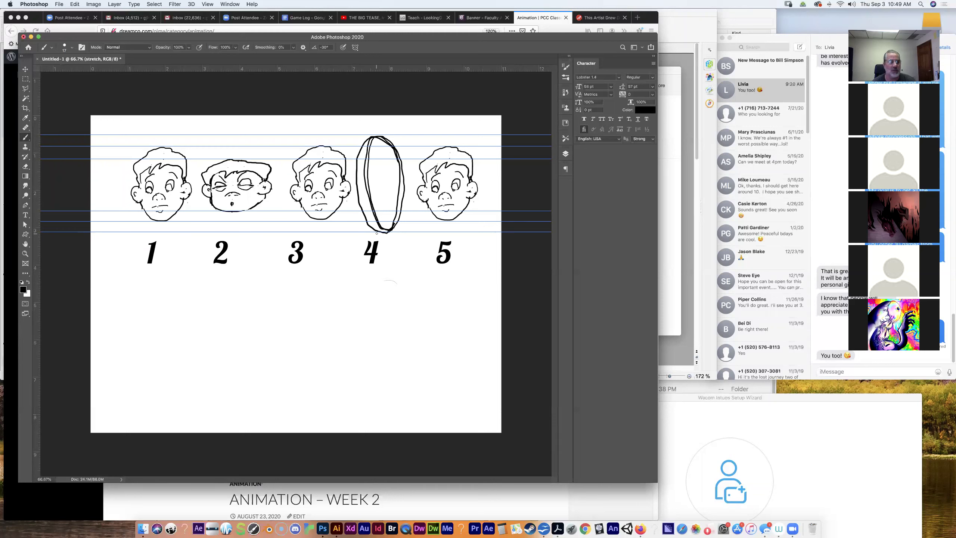
Erase the extra inner lines of the tall oval and thin its doubled outline.
key(e)
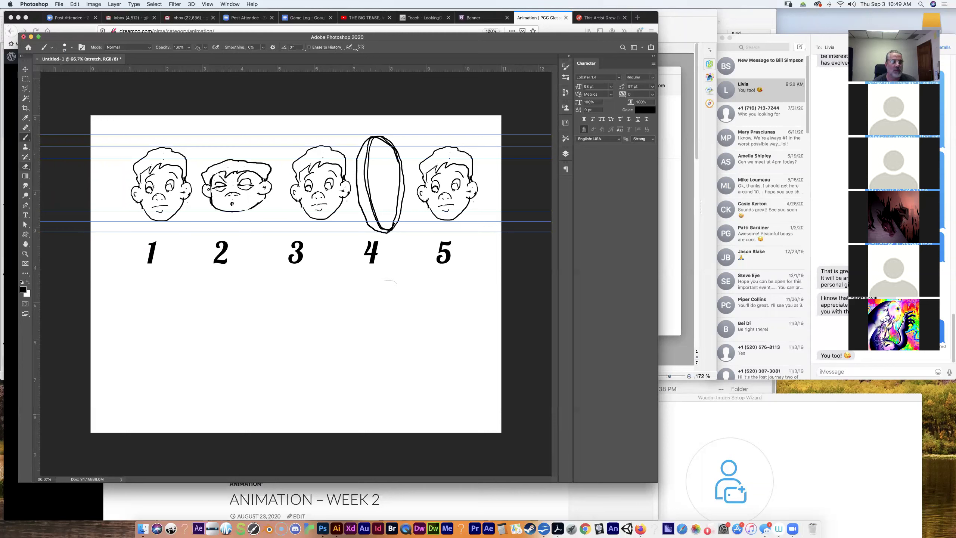
drag(373, 195, 367, 203)
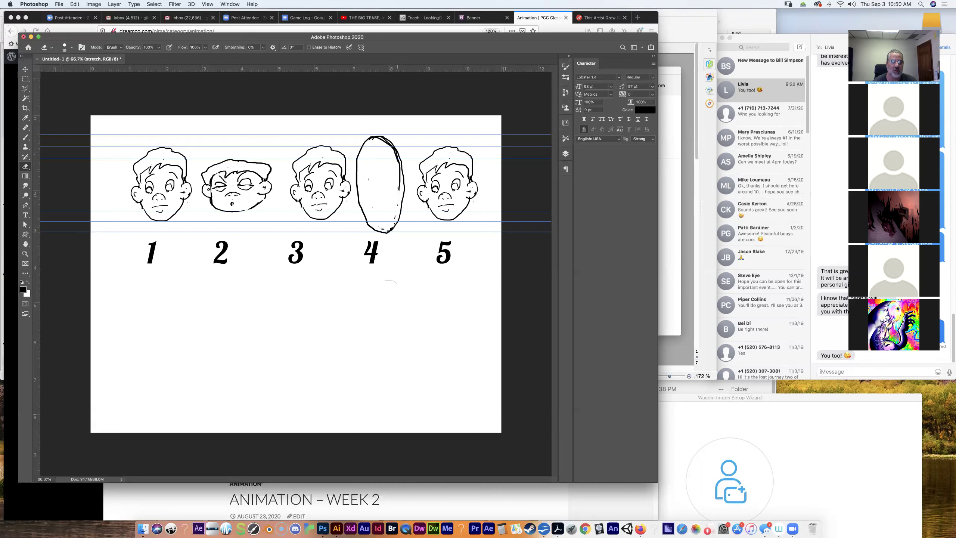
drag(400, 176, 396, 154)
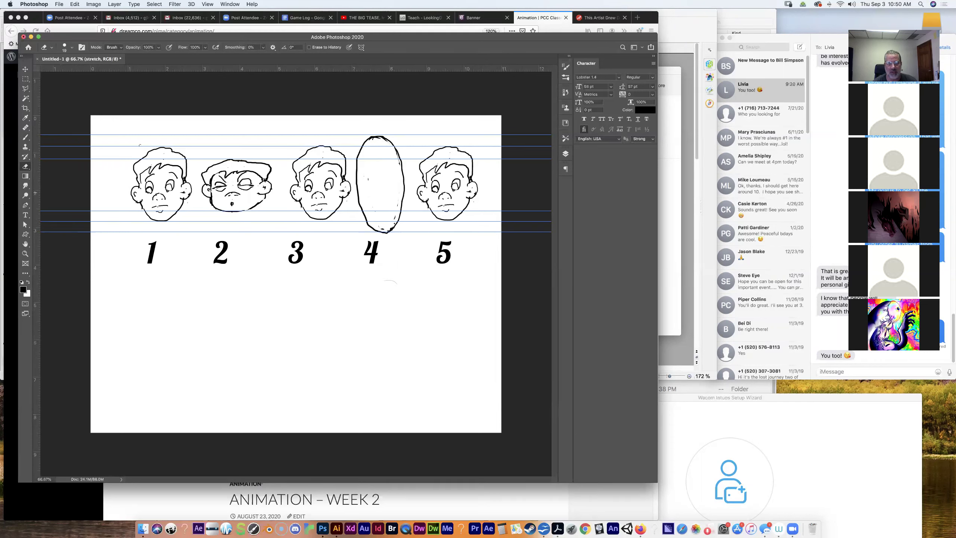
Marquee the tall oval, narrow it to about 86% width, rotate it about 4° clockwise, centre it between its neighbours, and deselect.
key(m)
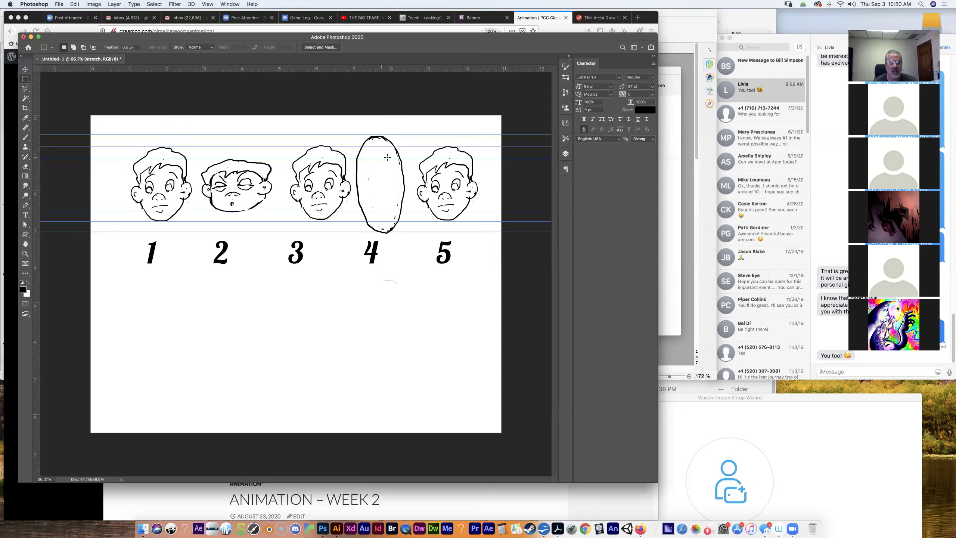
drag(338, 125, 415, 242)
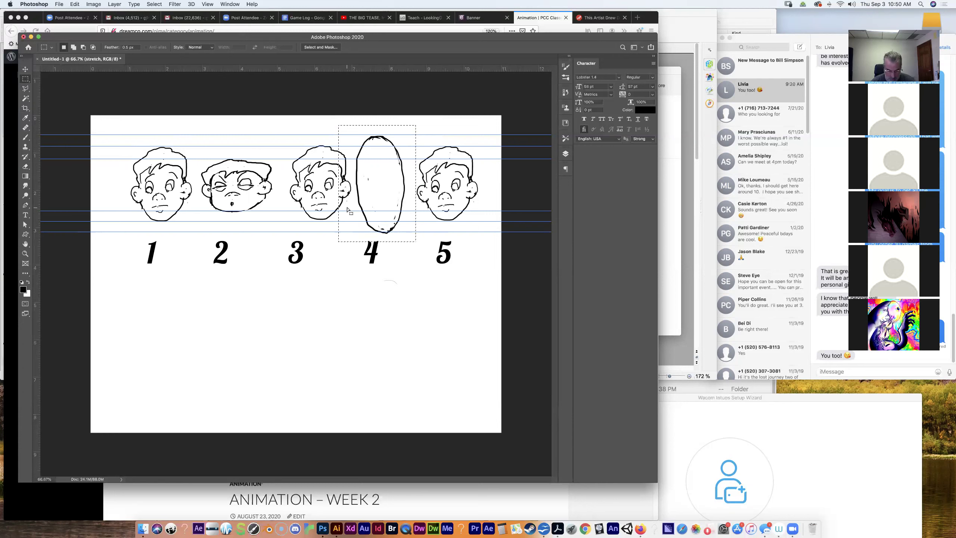
key(super+t)
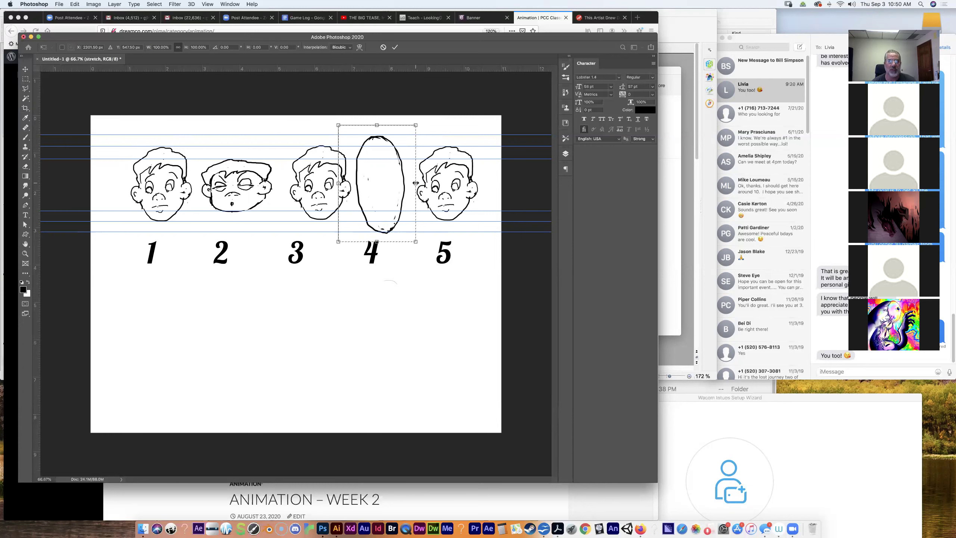
drag(416, 183, 404, 183)
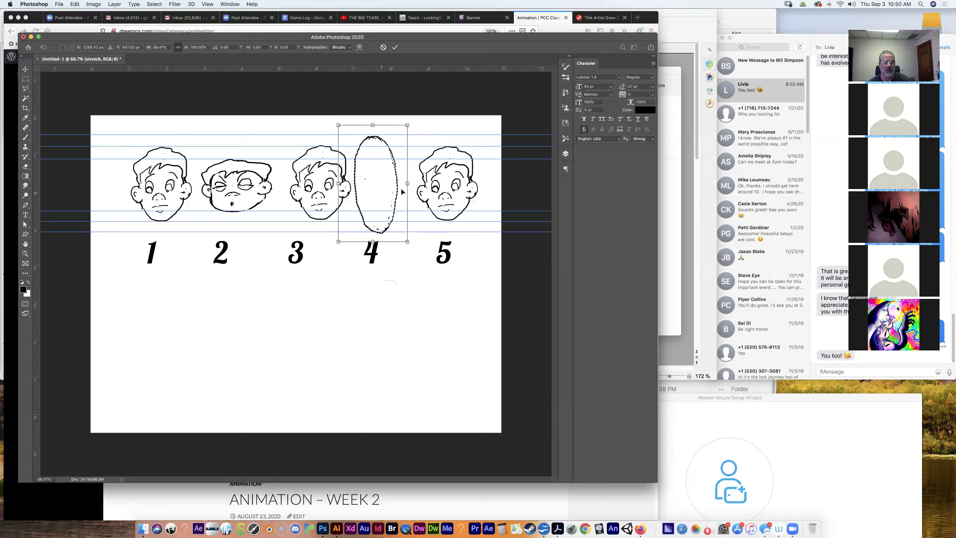
drag(407, 183, 405, 183)
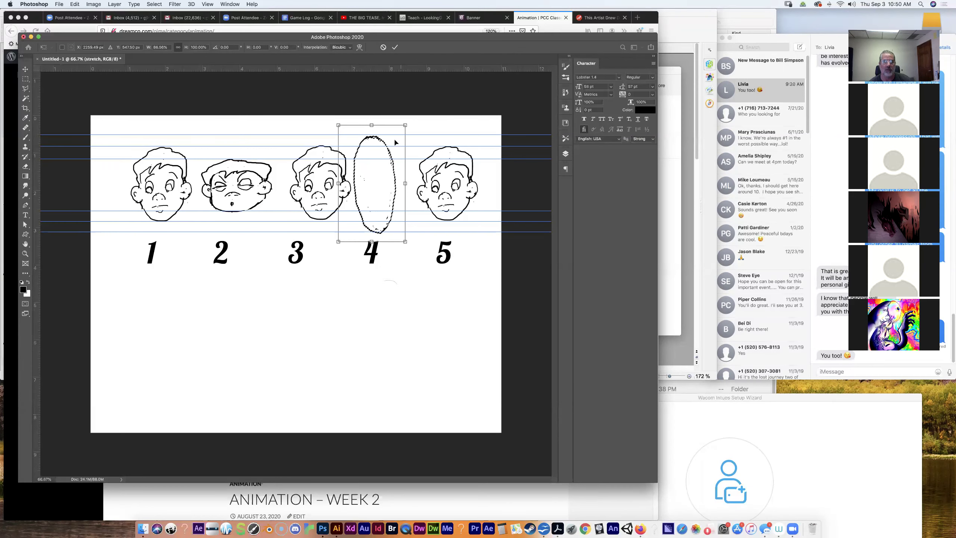
drag(413, 123, 415, 127)
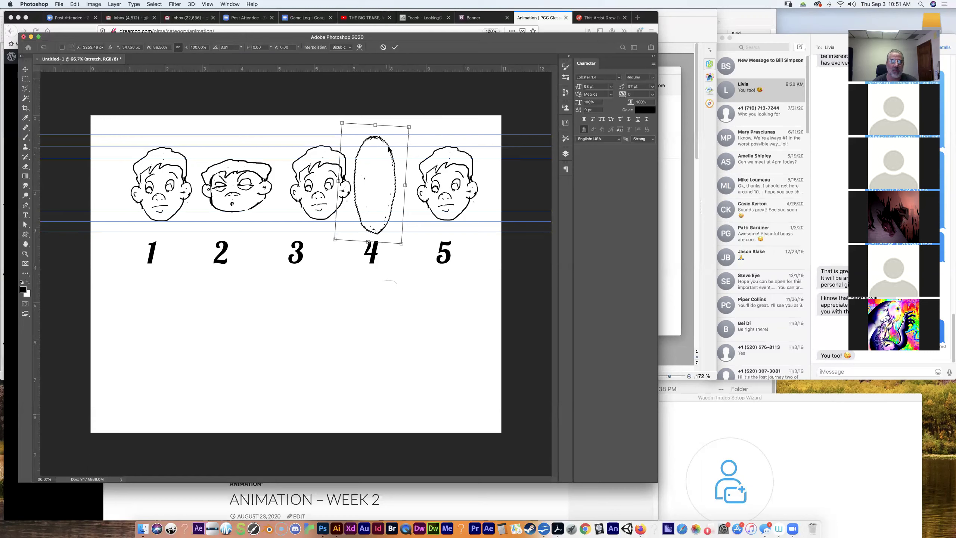
drag(388, 149, 396, 147)
click(395, 47)
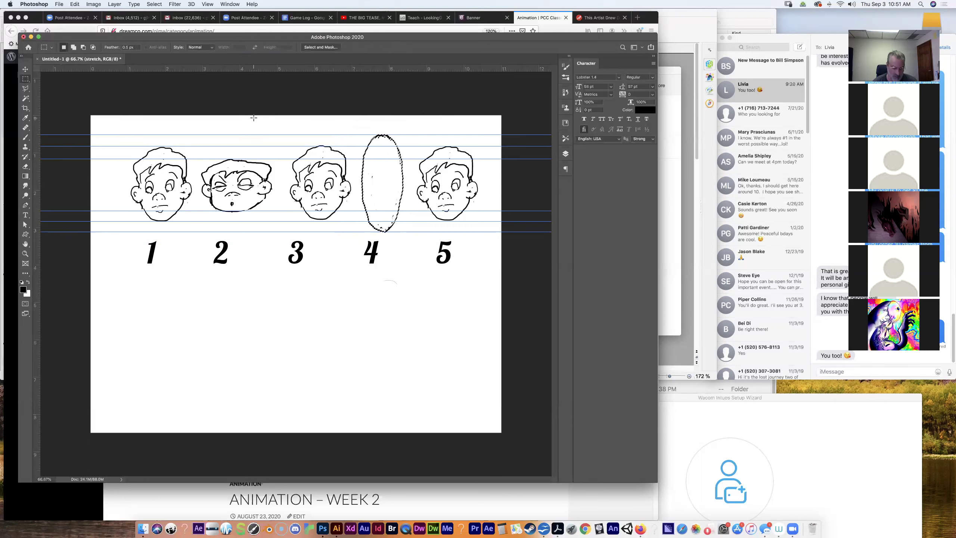
key(super+d)
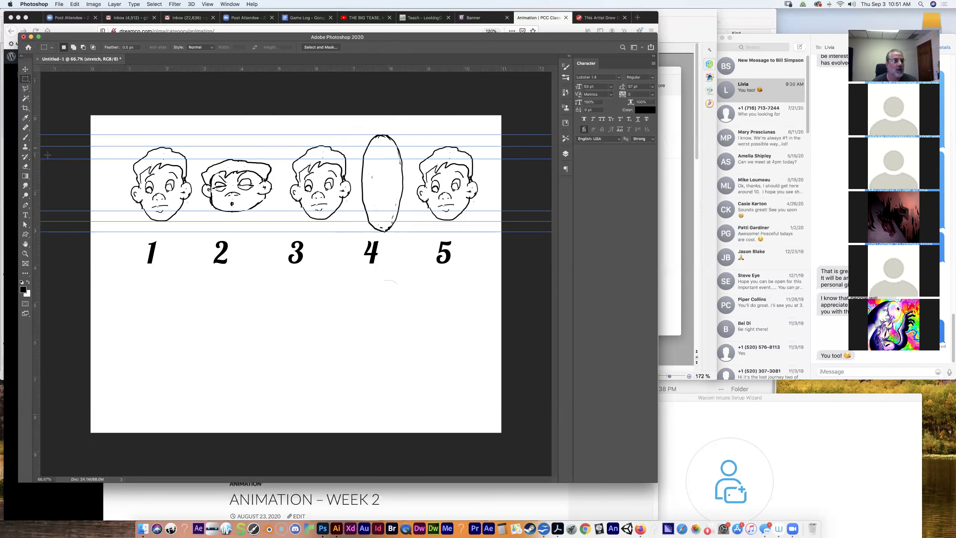
Brush an eye guideline, open mouth, wide eyes, ears and tall spiky hair onto the stretched fourth head.
click(25, 137)
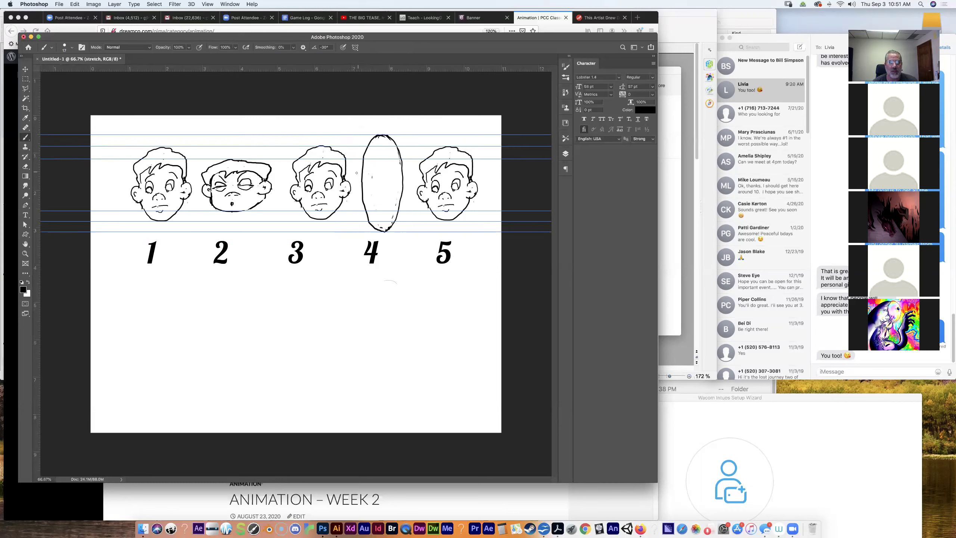
key(super+z)
drag(397, 170, 408, 174)
drag(374, 184, 380, 183)
drag(368, 173, 377, 169)
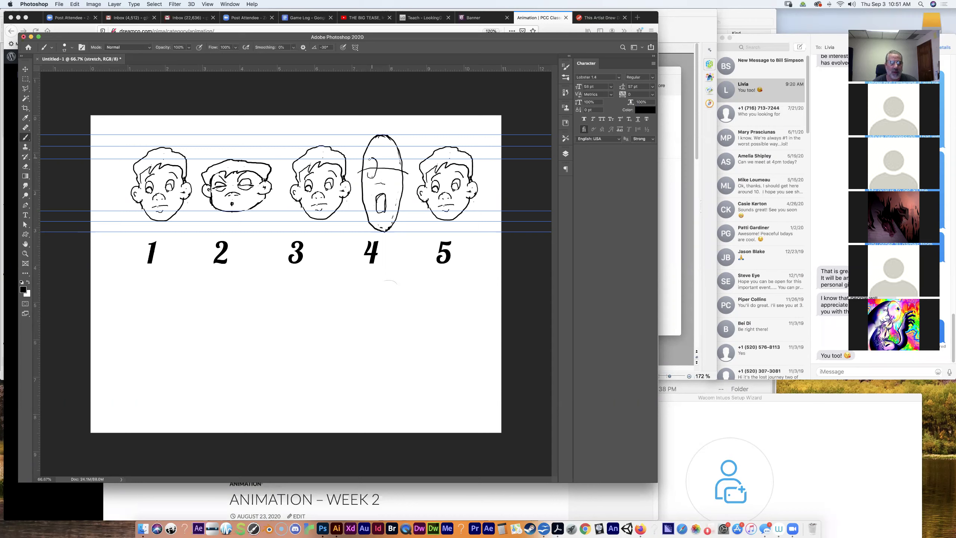
drag(377, 175, 376, 165)
drag(394, 167, 390, 157)
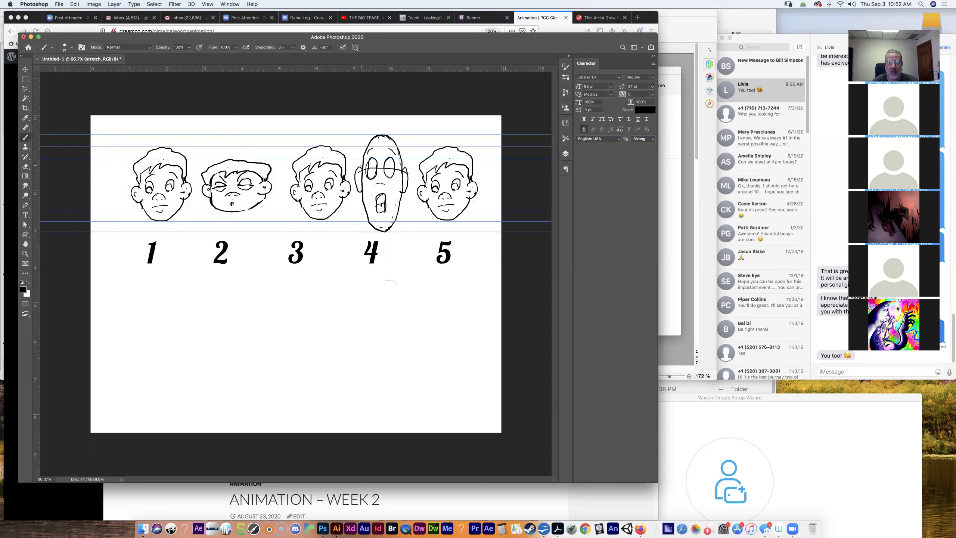
mouse_move(359, 163)
mouse_down()
mouse_move(362, 122)
mouse_move(376, 118)
mouse_move(401, 120)
mouse_move(404, 160)
mouse_up()
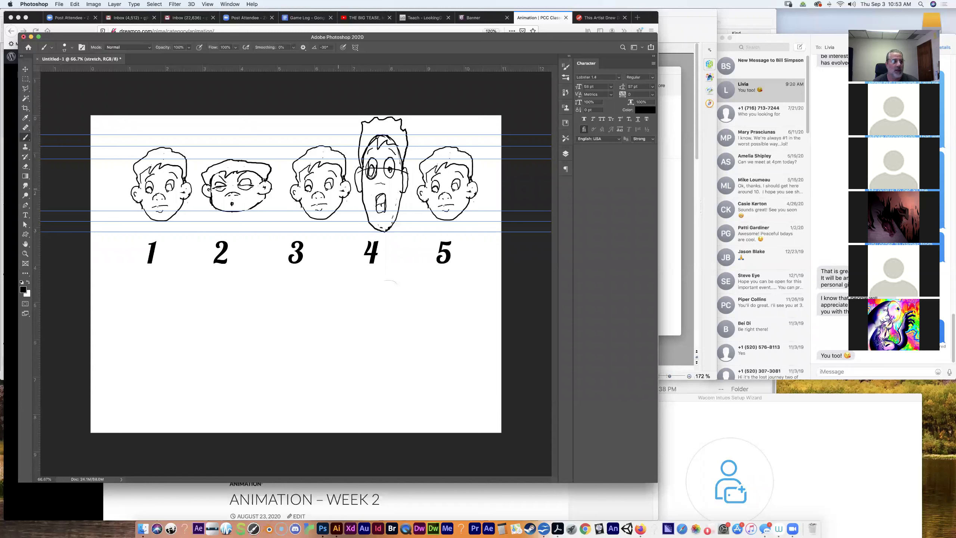
Erase the skull outline behind the hair, the eye guideline and stray marks on the fourth head, and touch up its features with the brush.
click(25, 166)
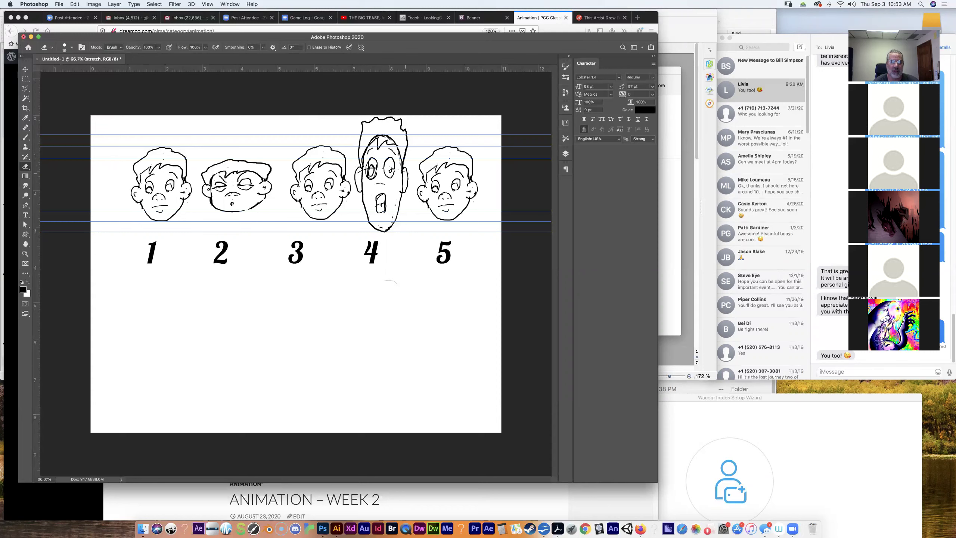
drag(396, 140, 383, 135)
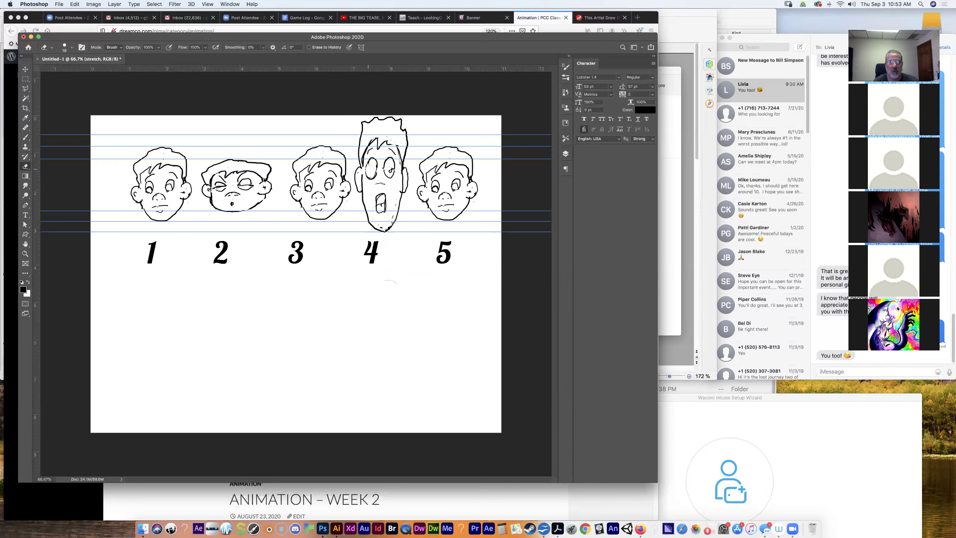
drag(362, 152, 364, 152)
key(b)
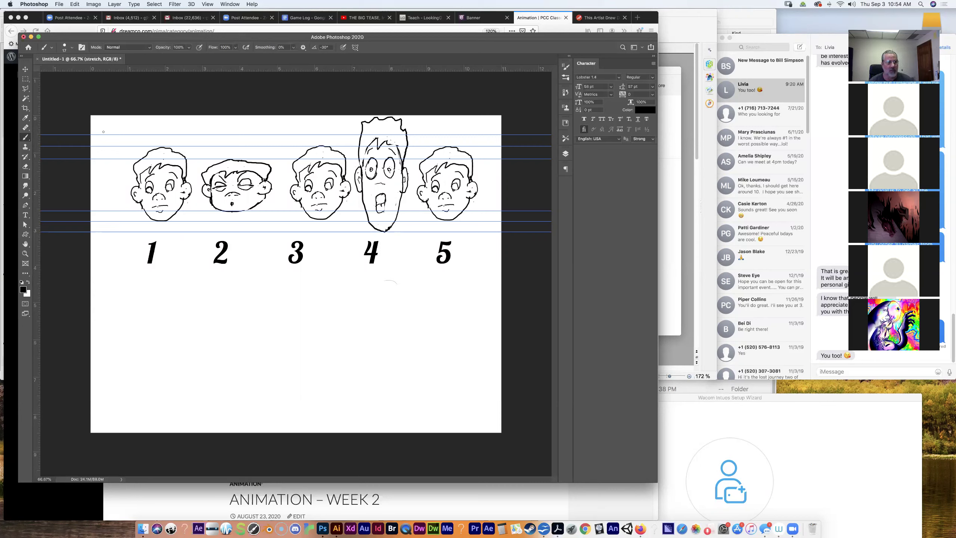
Add a text box below the row of numbers containing "Keyframe animation-".
click(25, 216)
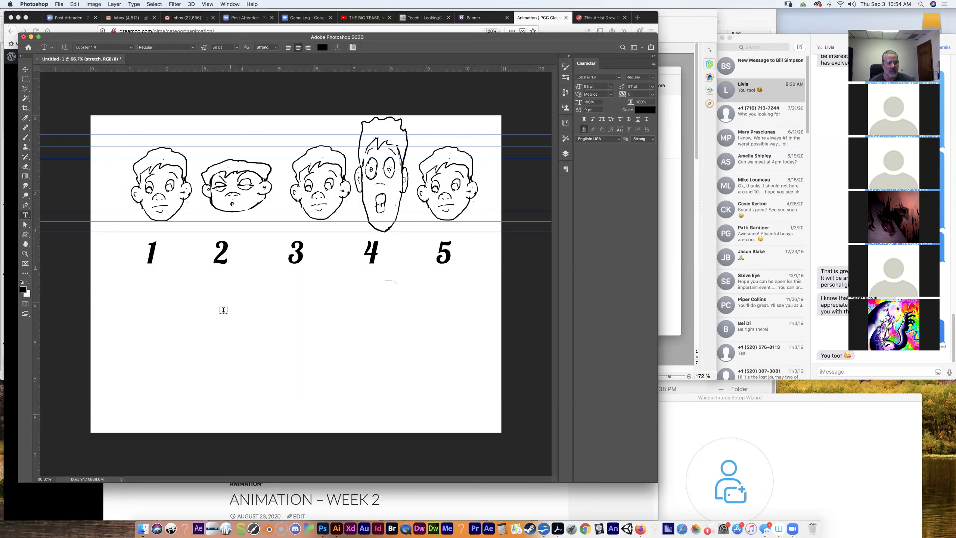
drag(176, 320, 424, 362)
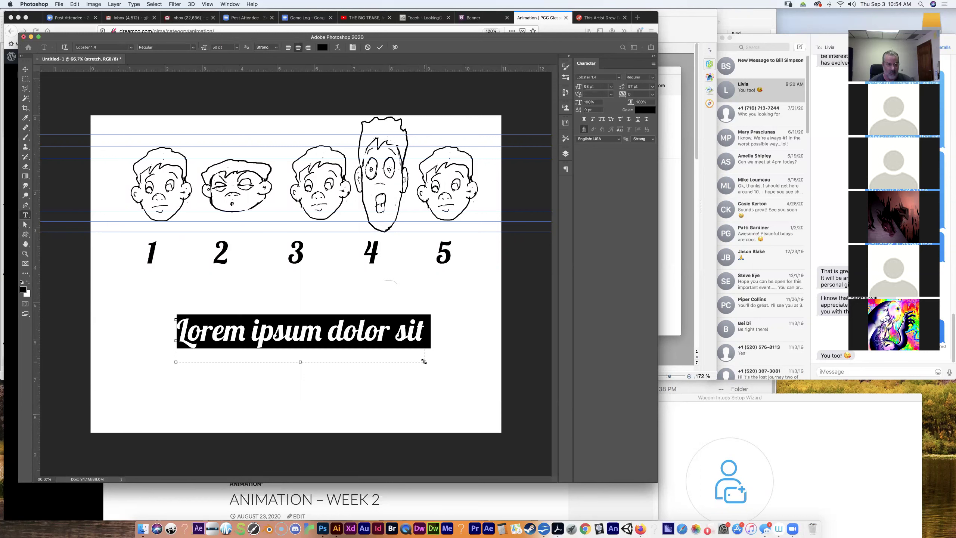
text(Key)
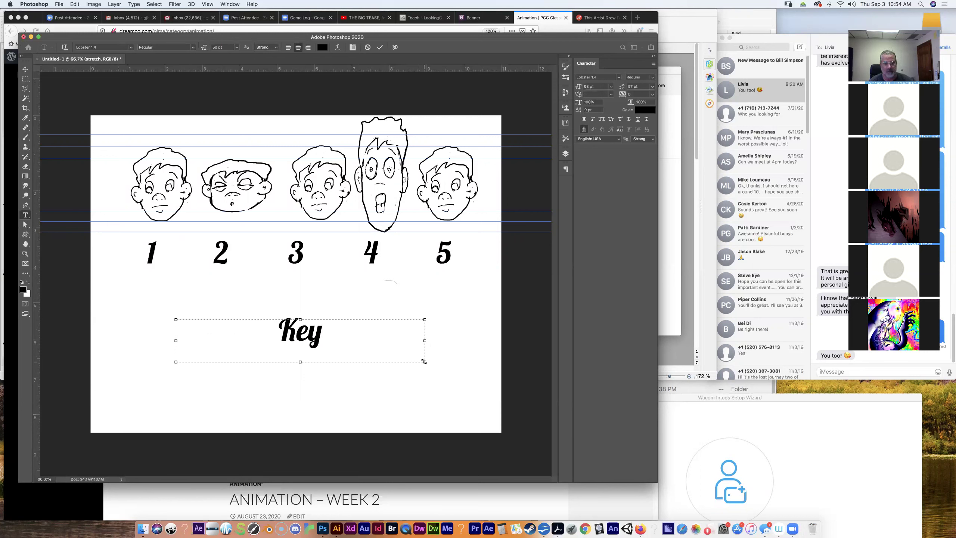
text(frame ani)
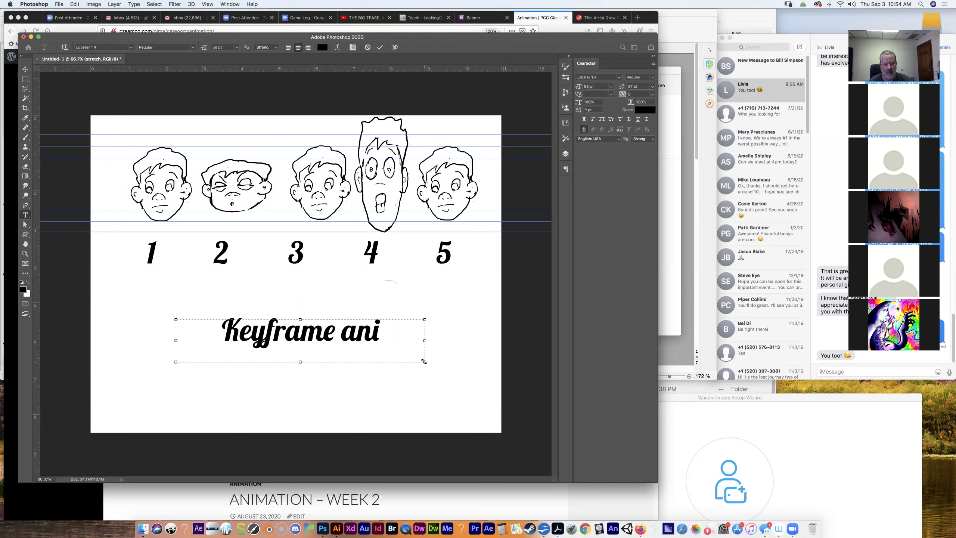
text(mation-)
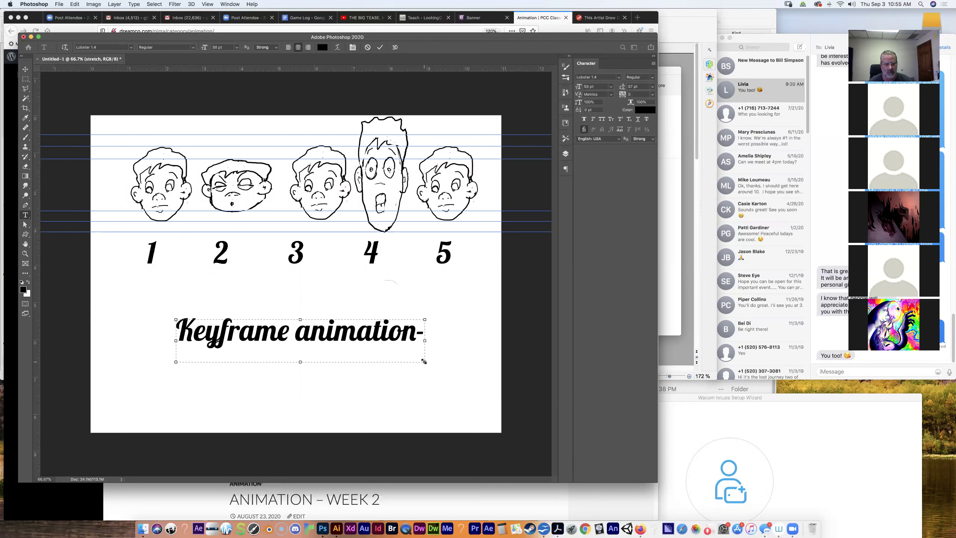
Widen the text box toward the canvas's right edge and correct its text to read "Keyframe animation".
key(Left)
key(BackSpace)
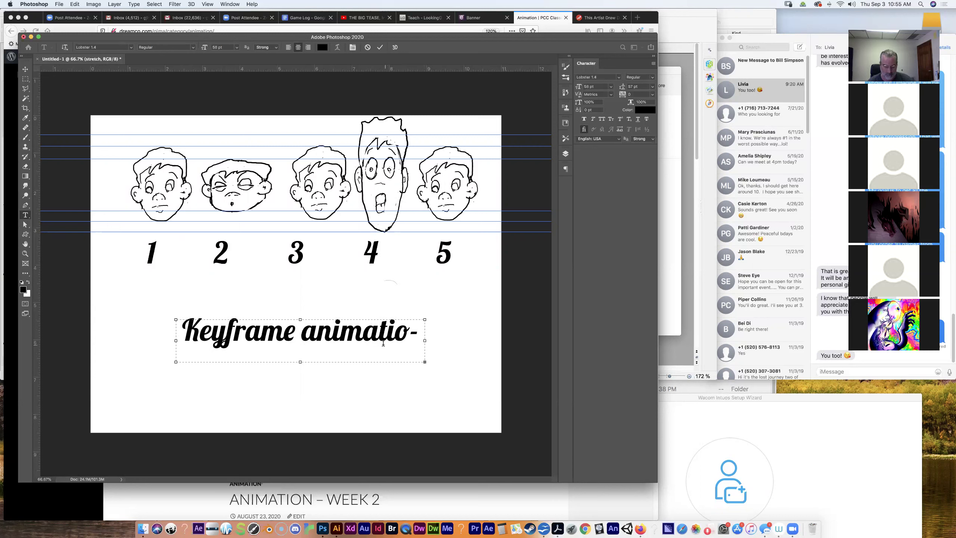
text(n)
drag(425, 361, 497, 371)
key(Delete)
text(an)
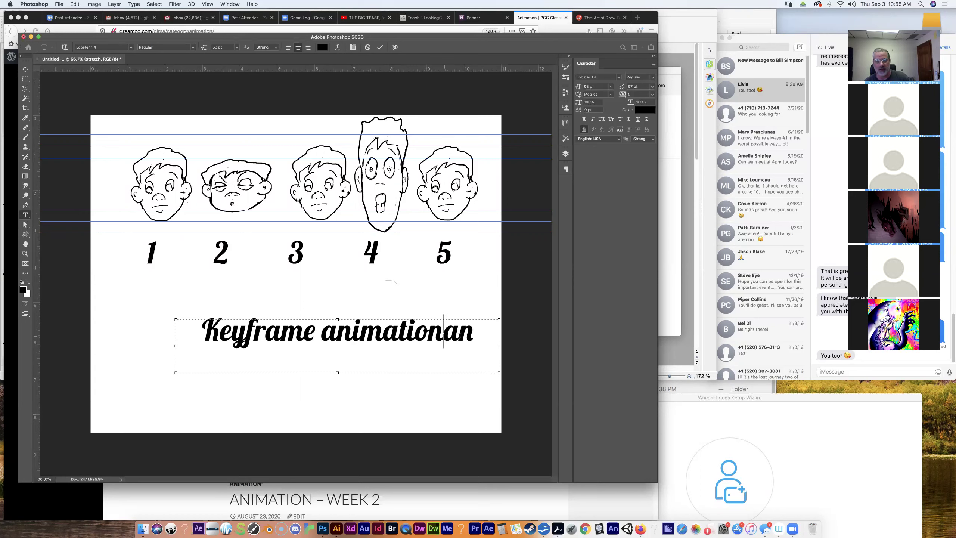
drag(444, 333, 476, 337)
key(BackSpace)
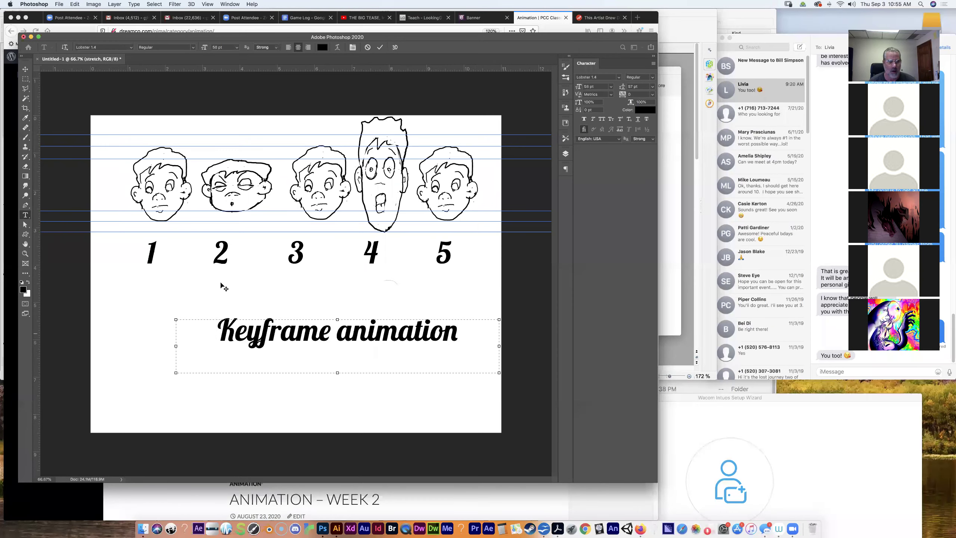
Commit the "Keyframe animation" text and shift it slightly left beneath the numbers.
click(26, 71)
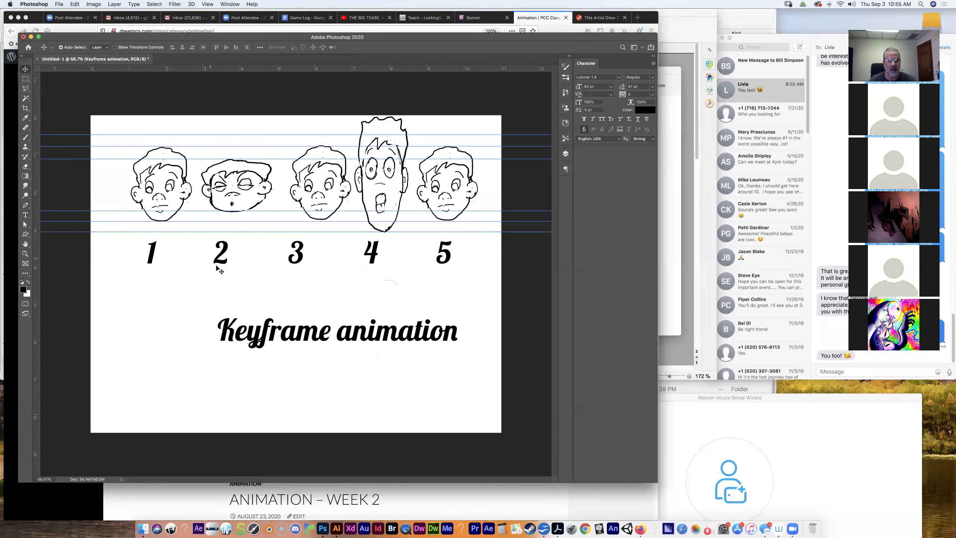
drag(258, 334, 229, 336)
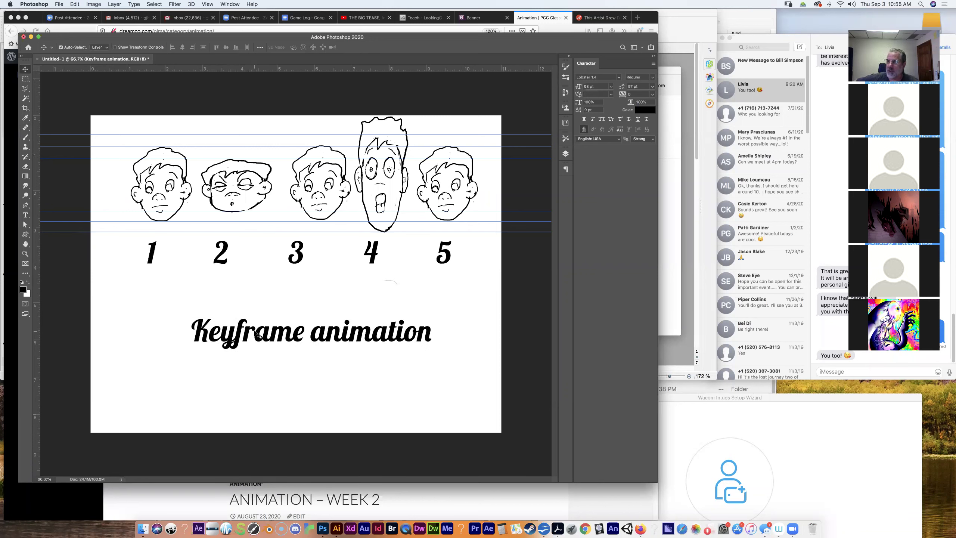